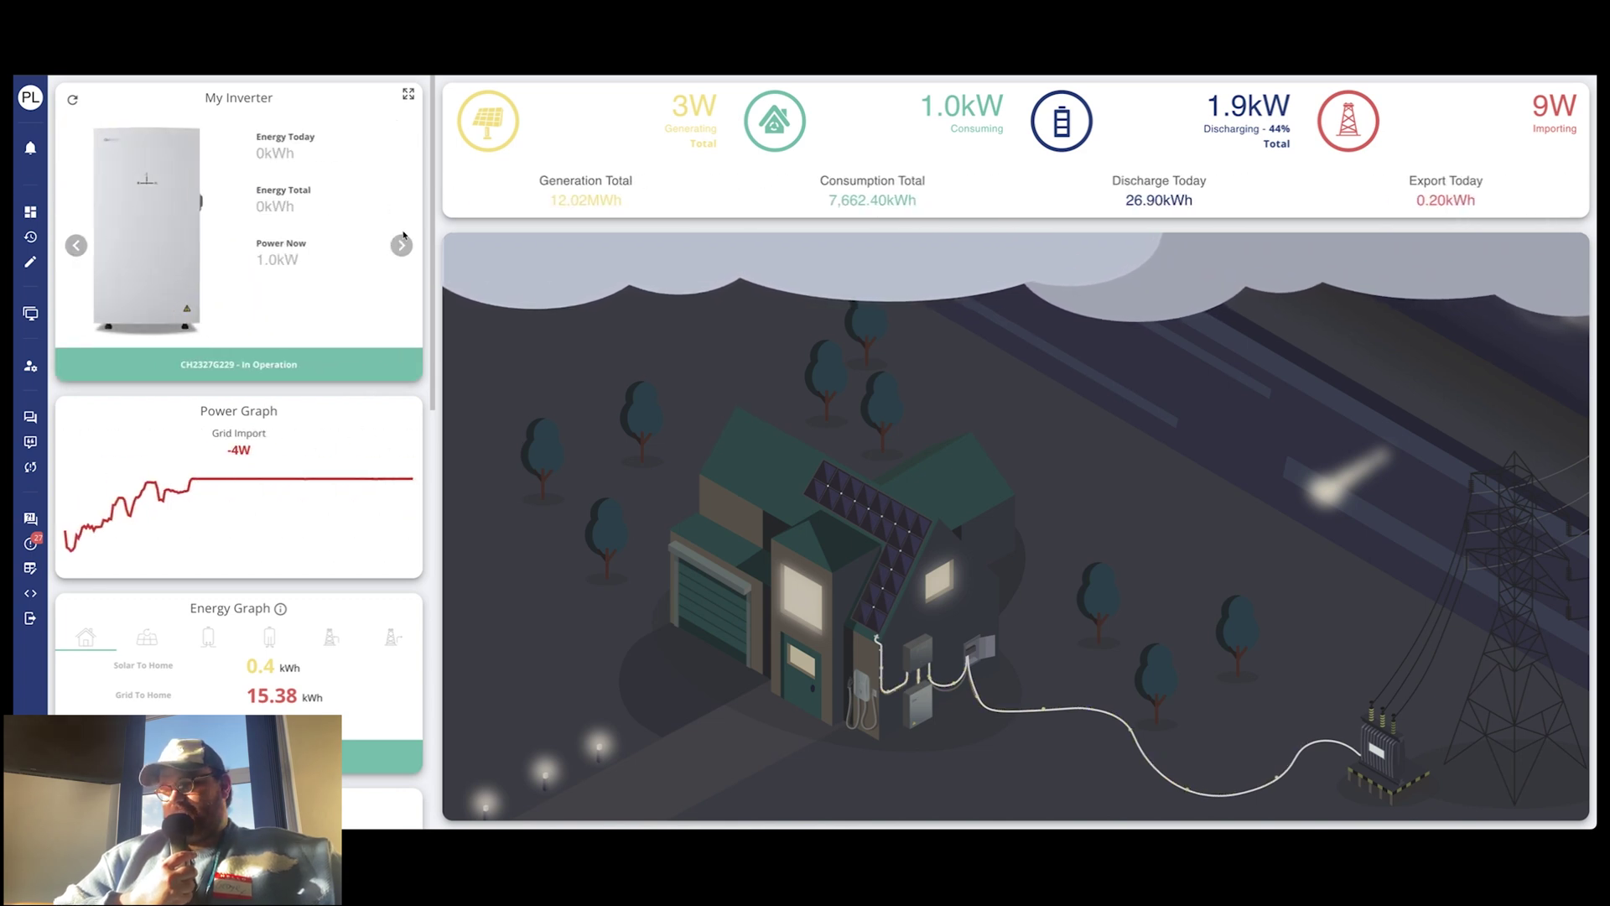
Expand the My Inverter card and step its power chart back three days to 2023-12-12
left_click(408, 94)
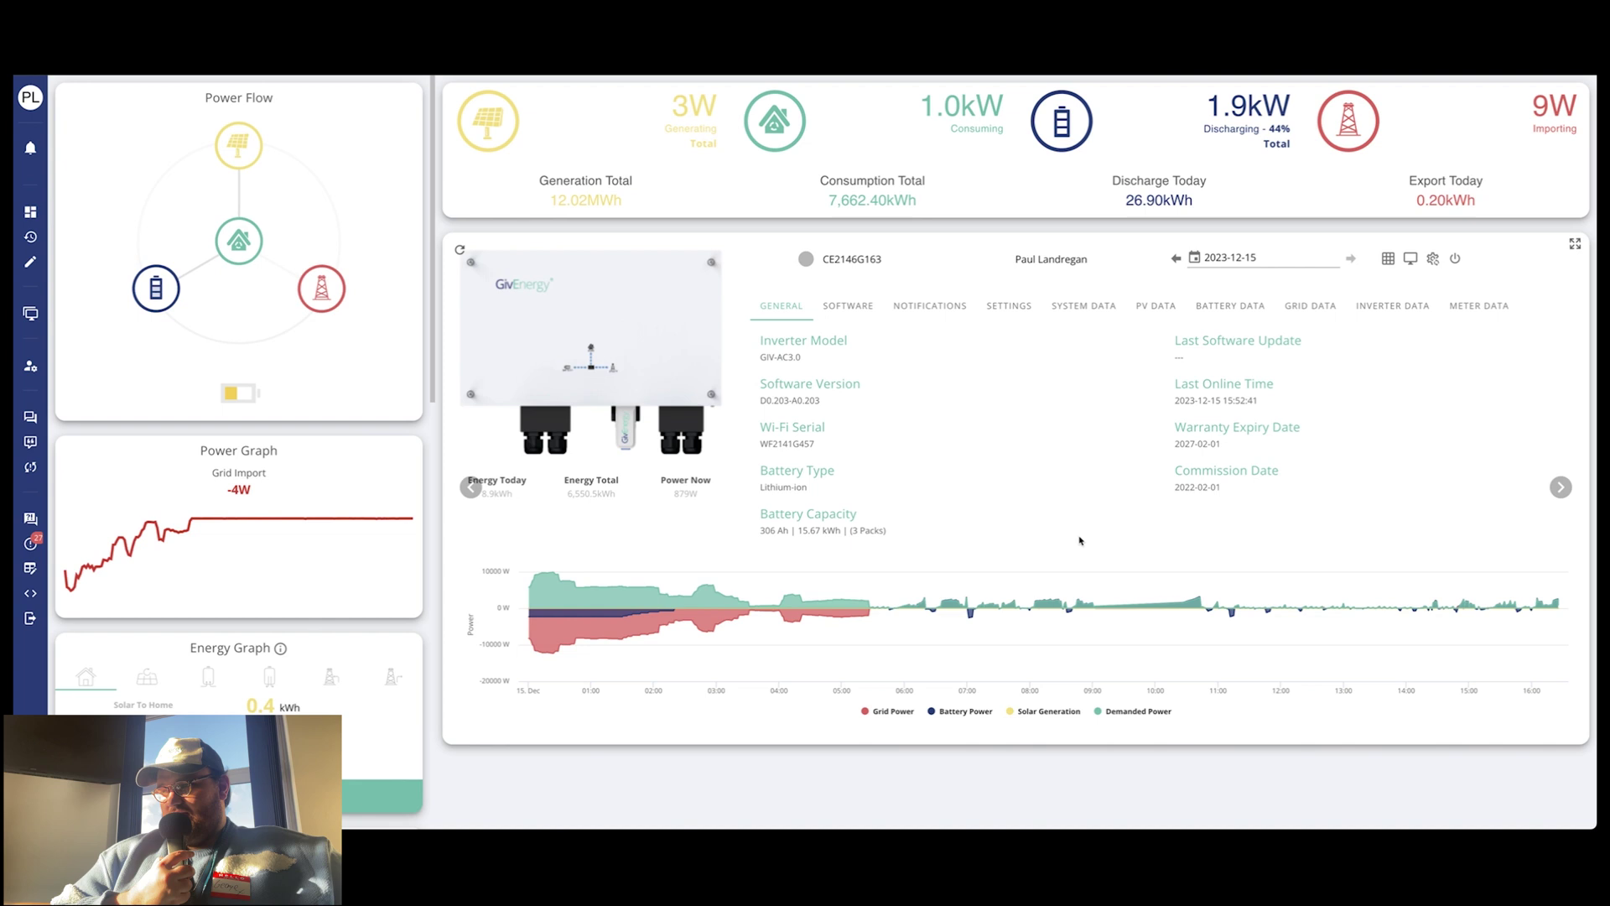
mouse_move(1197, 610)
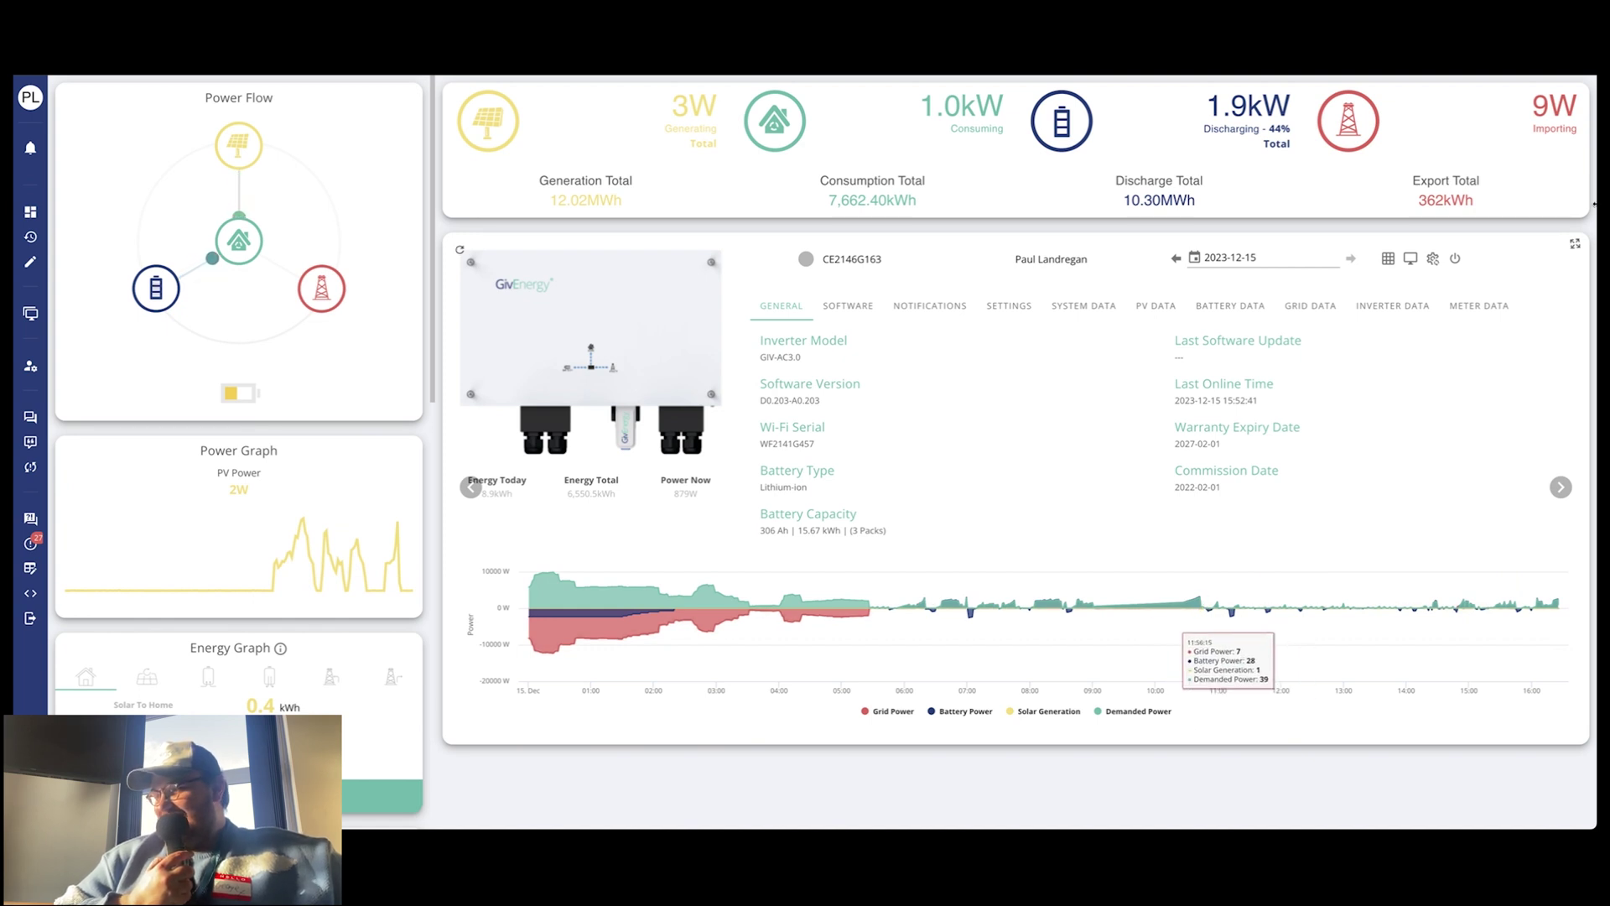
left_click(1173, 260)
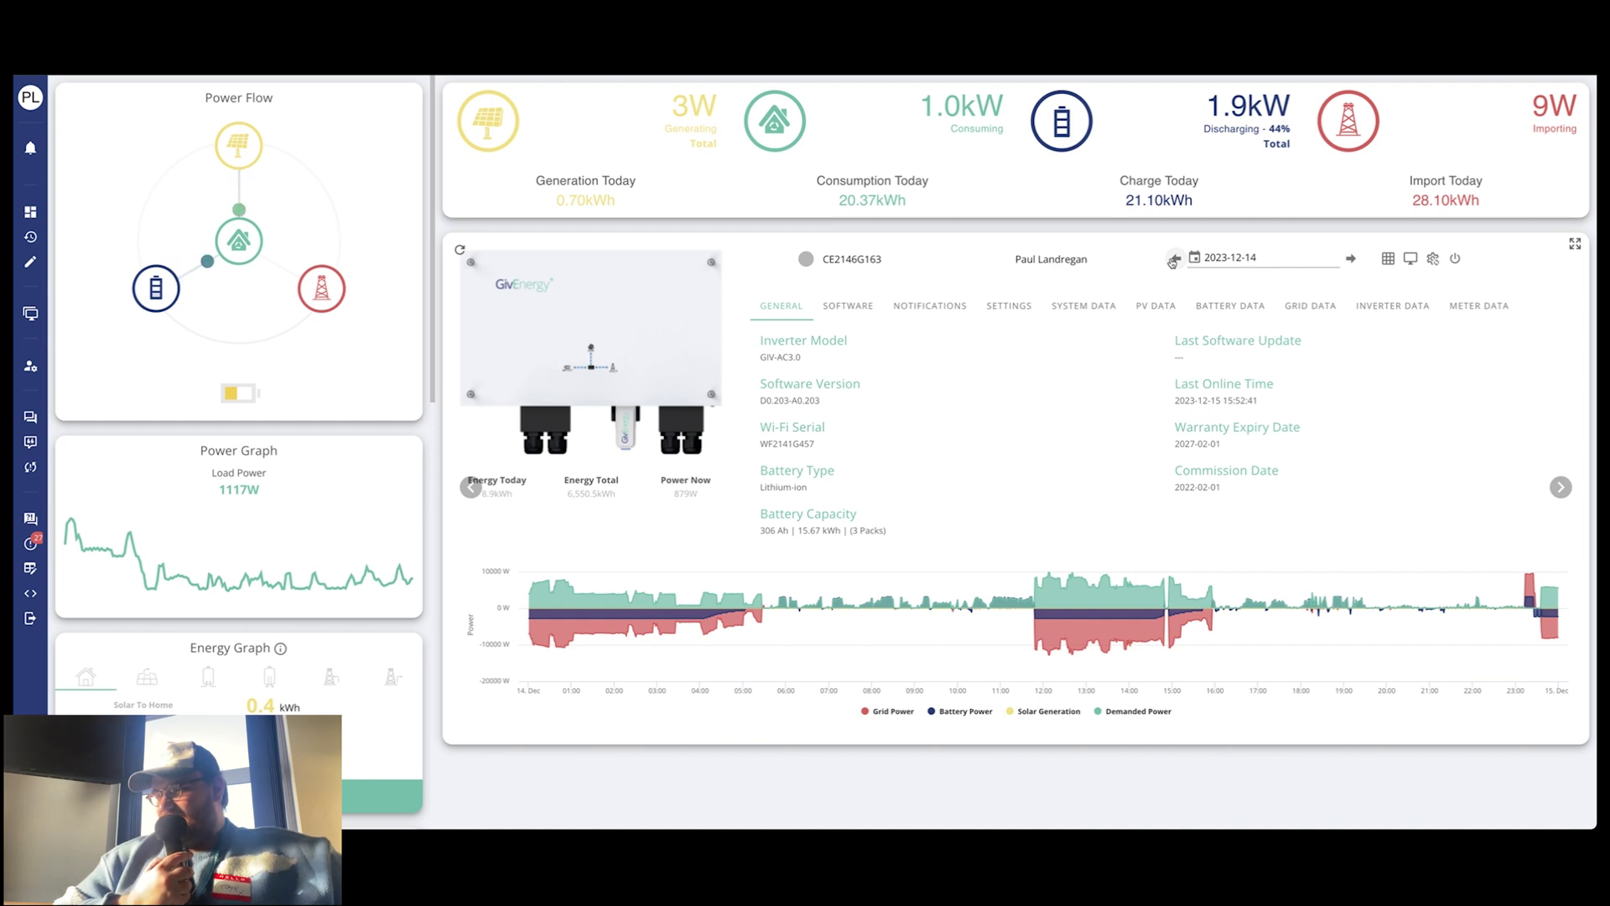
left_click(1173, 260)
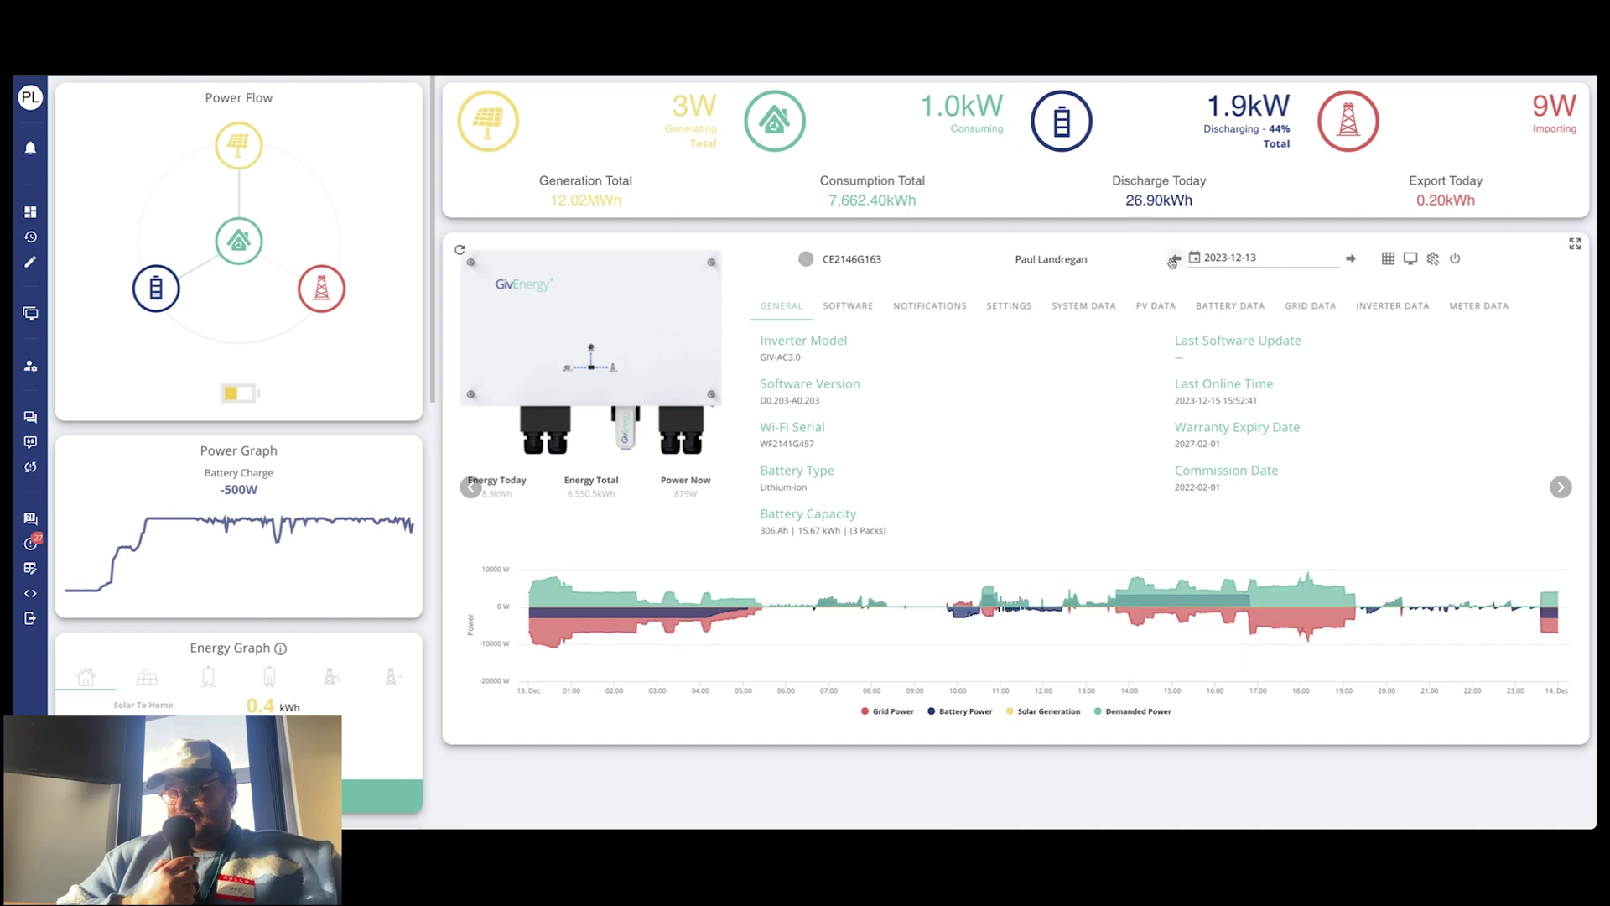
left_click(1173, 260)
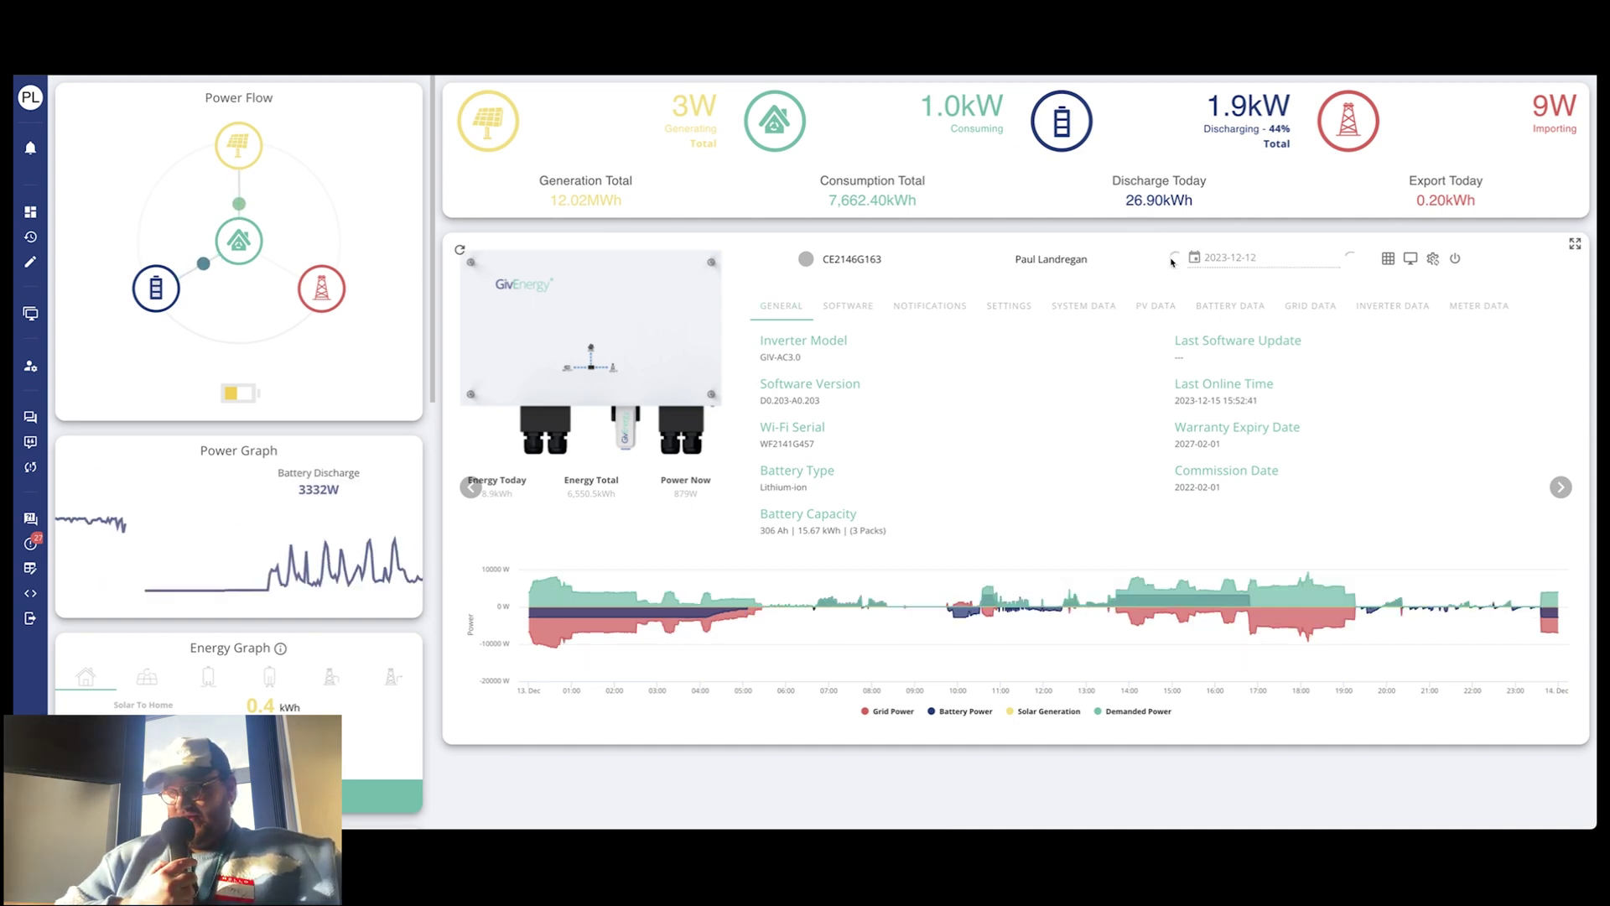
Go back month by month in the date calendar to choose 9 May 2023
left_click(1244, 261)
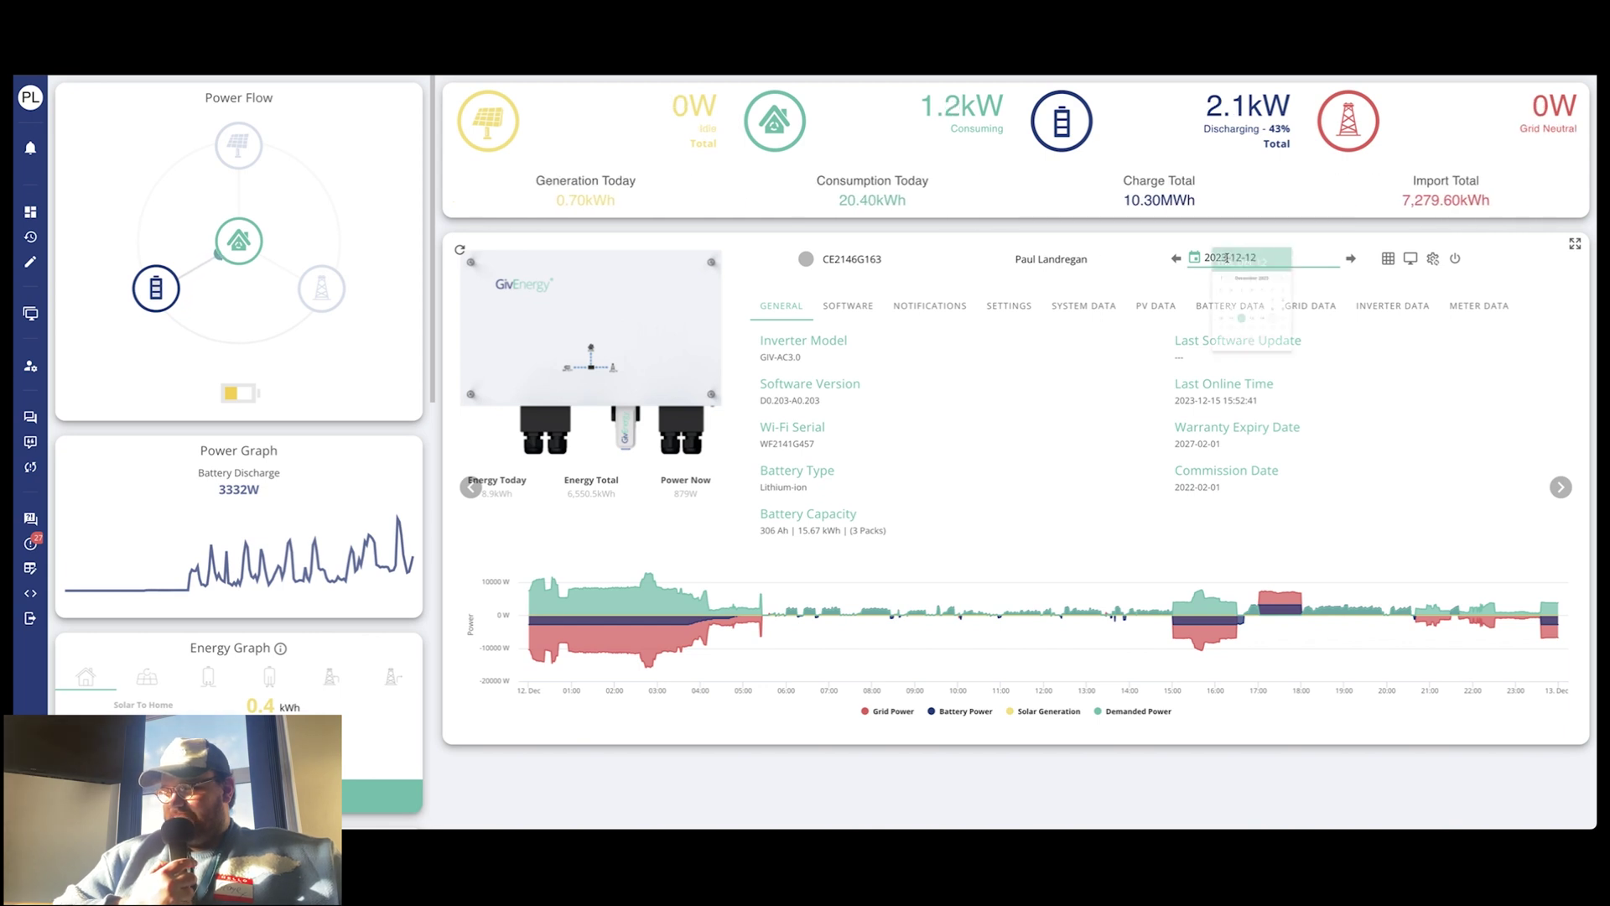
left_click(1234, 316)
left_click(1233, 316)
left_click(1233, 316)
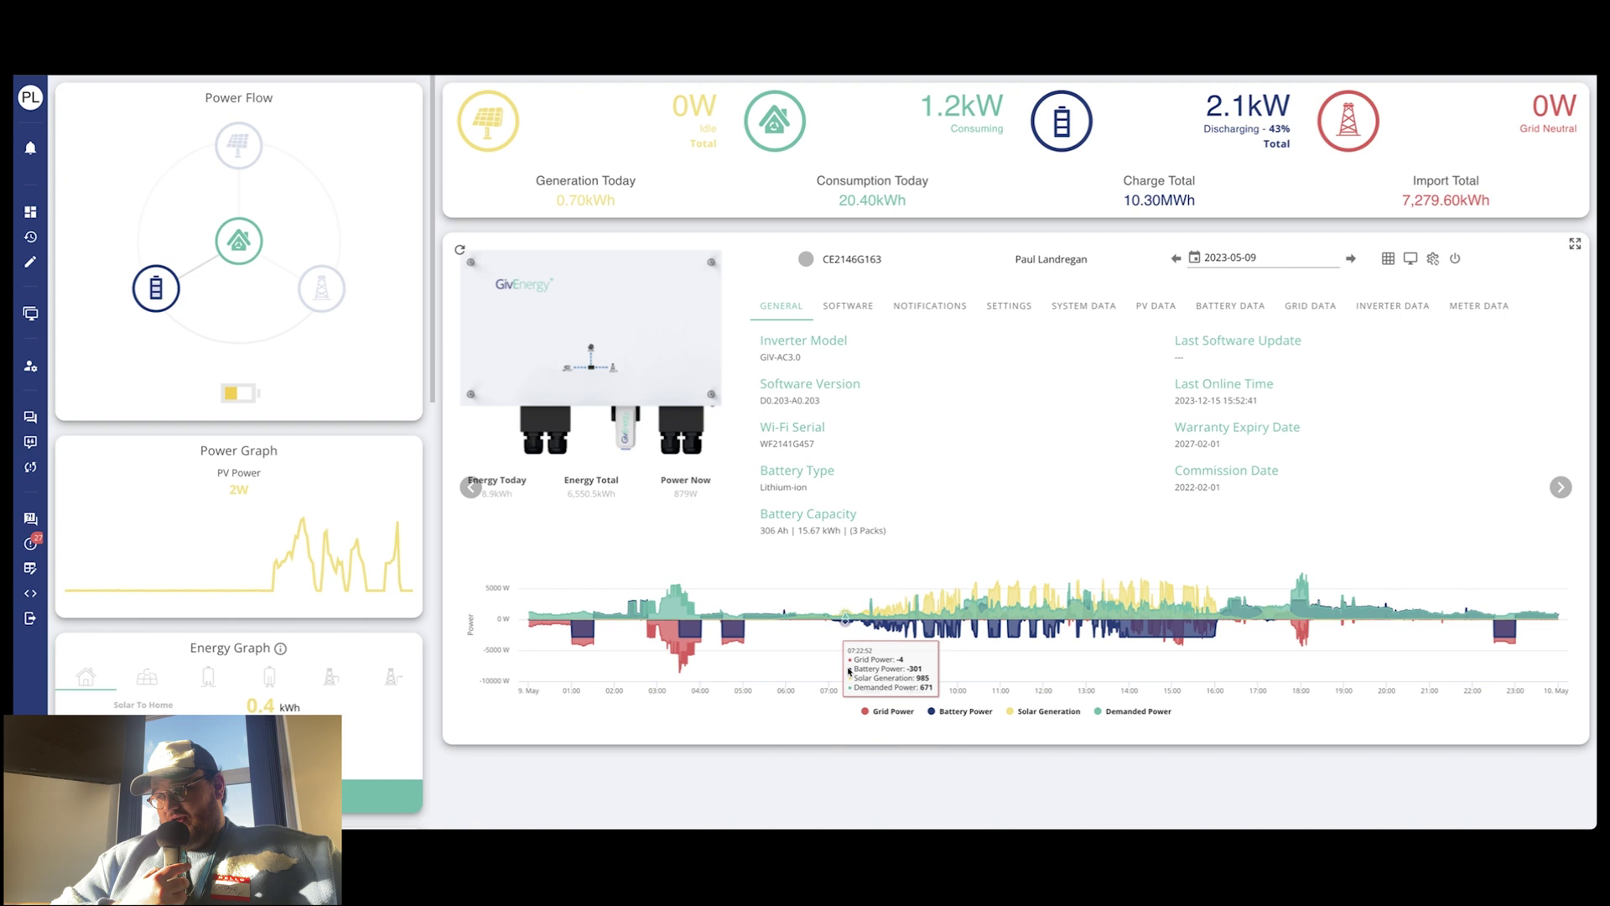
Toggle Grid, Battery, Solar Generation and Demanded Power off in the legend, then back on
left_click(894, 712)
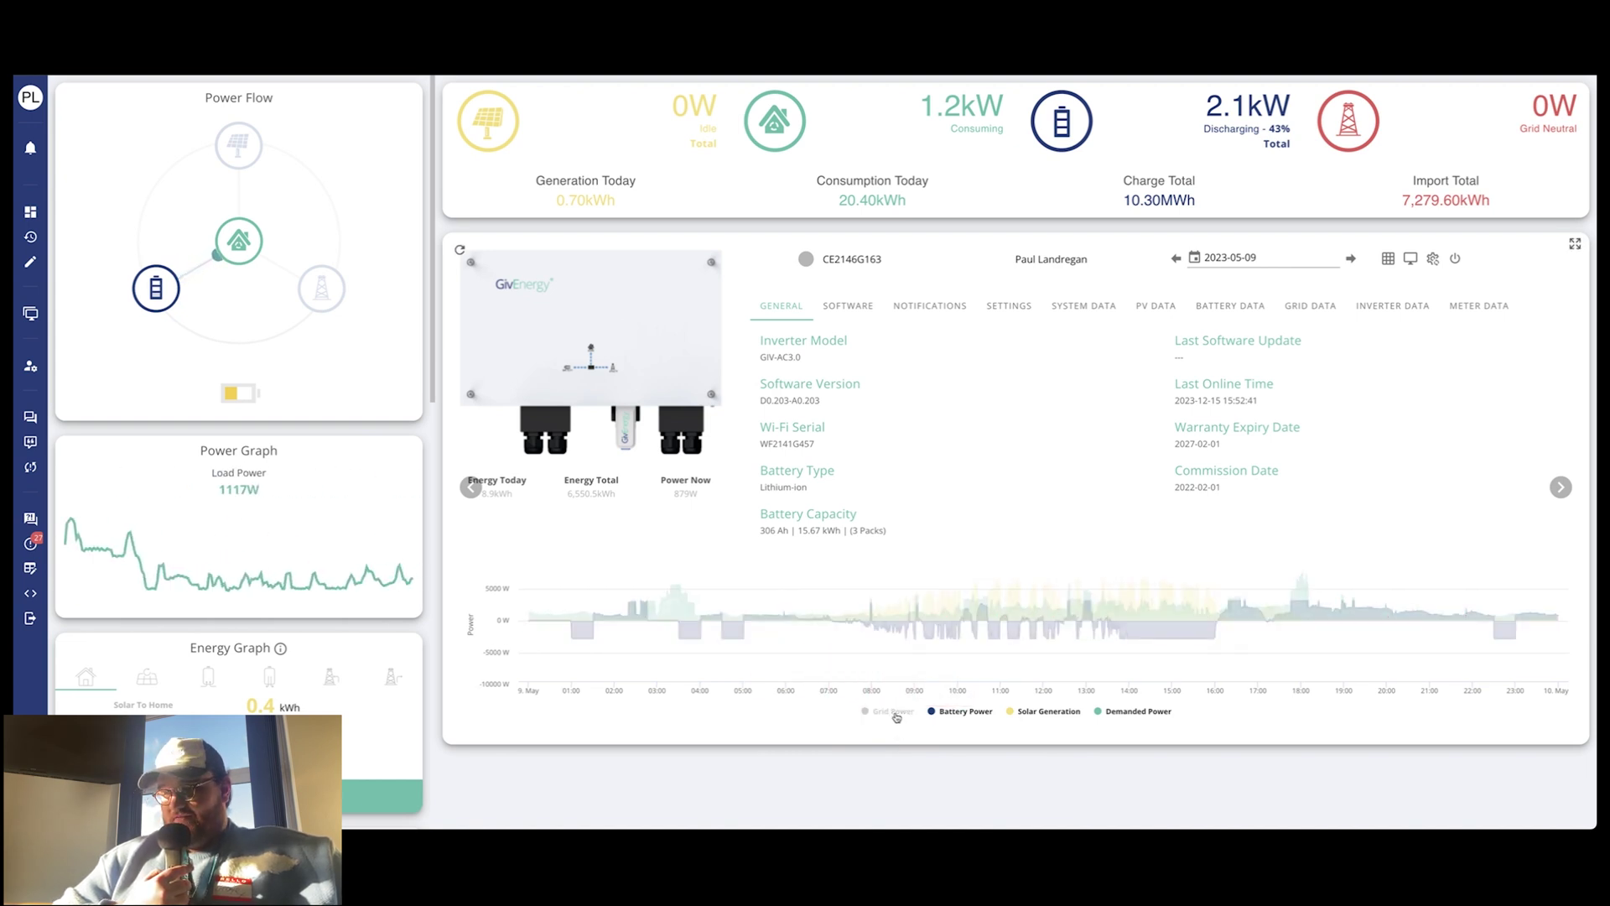
left_click(954, 715)
left_click(1040, 711)
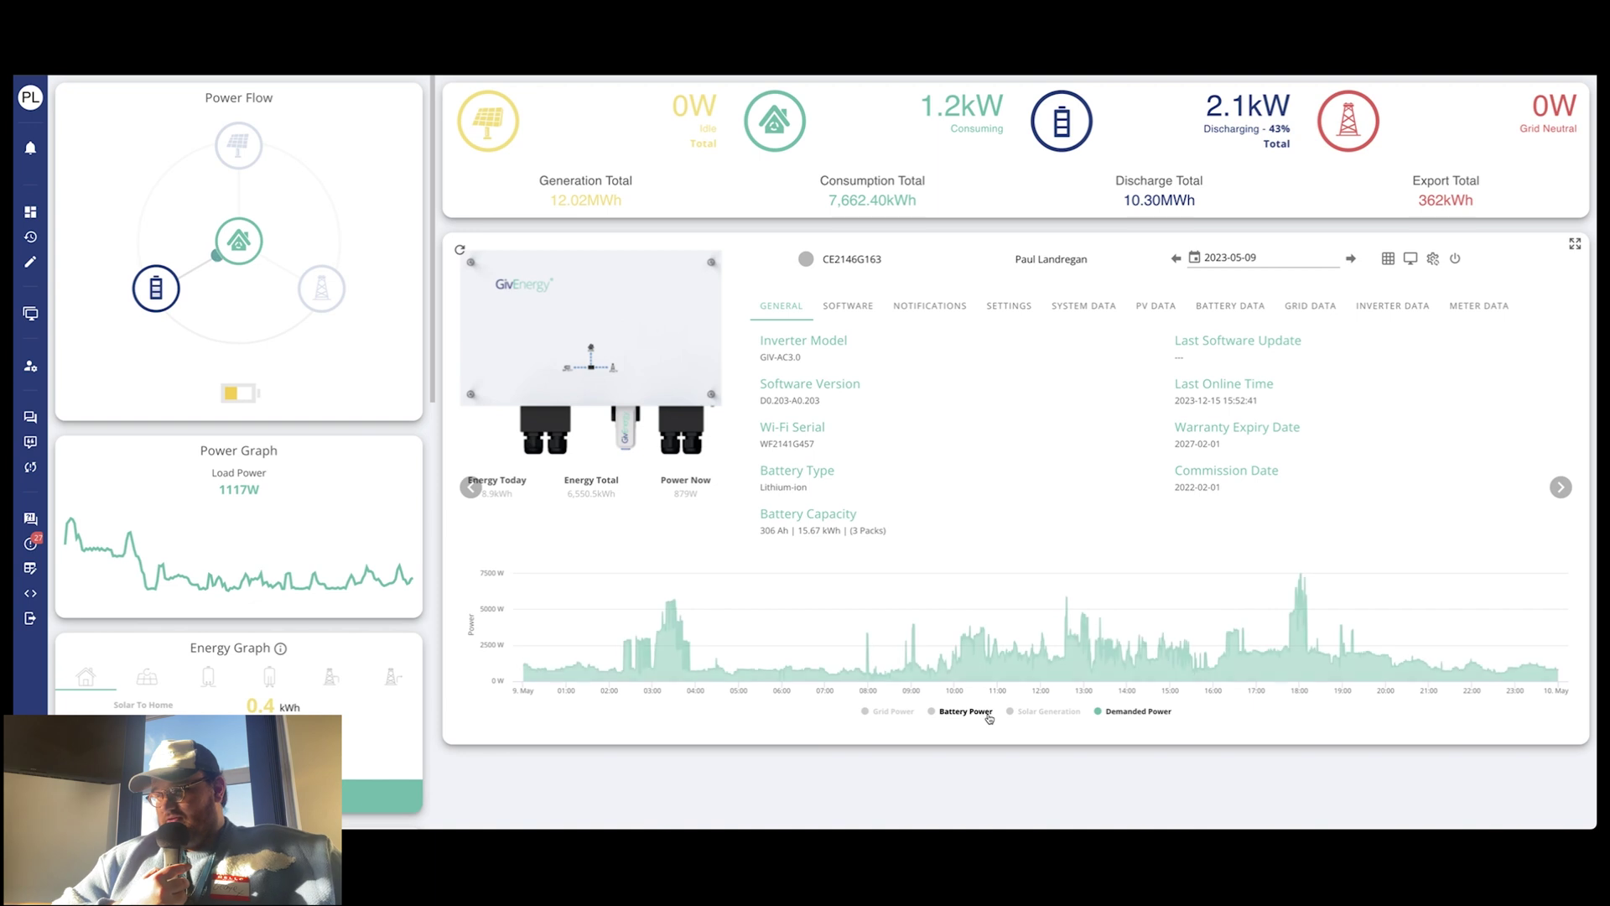
left_click(1146, 712)
left_click(1140, 712)
left_click(1066, 714)
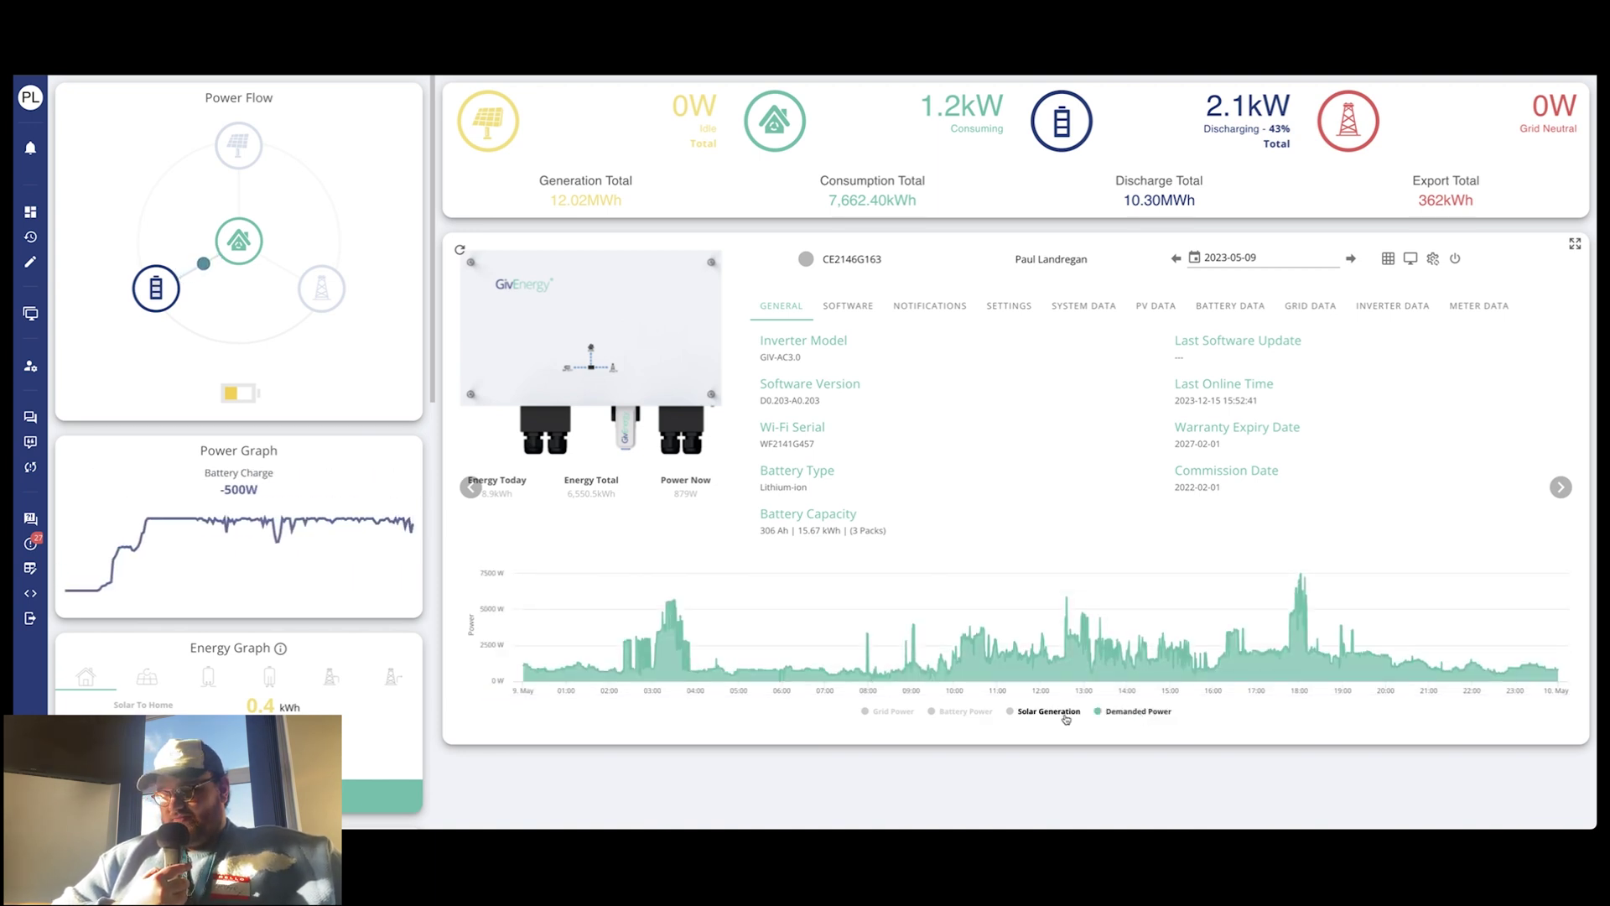
left_click(1066, 714)
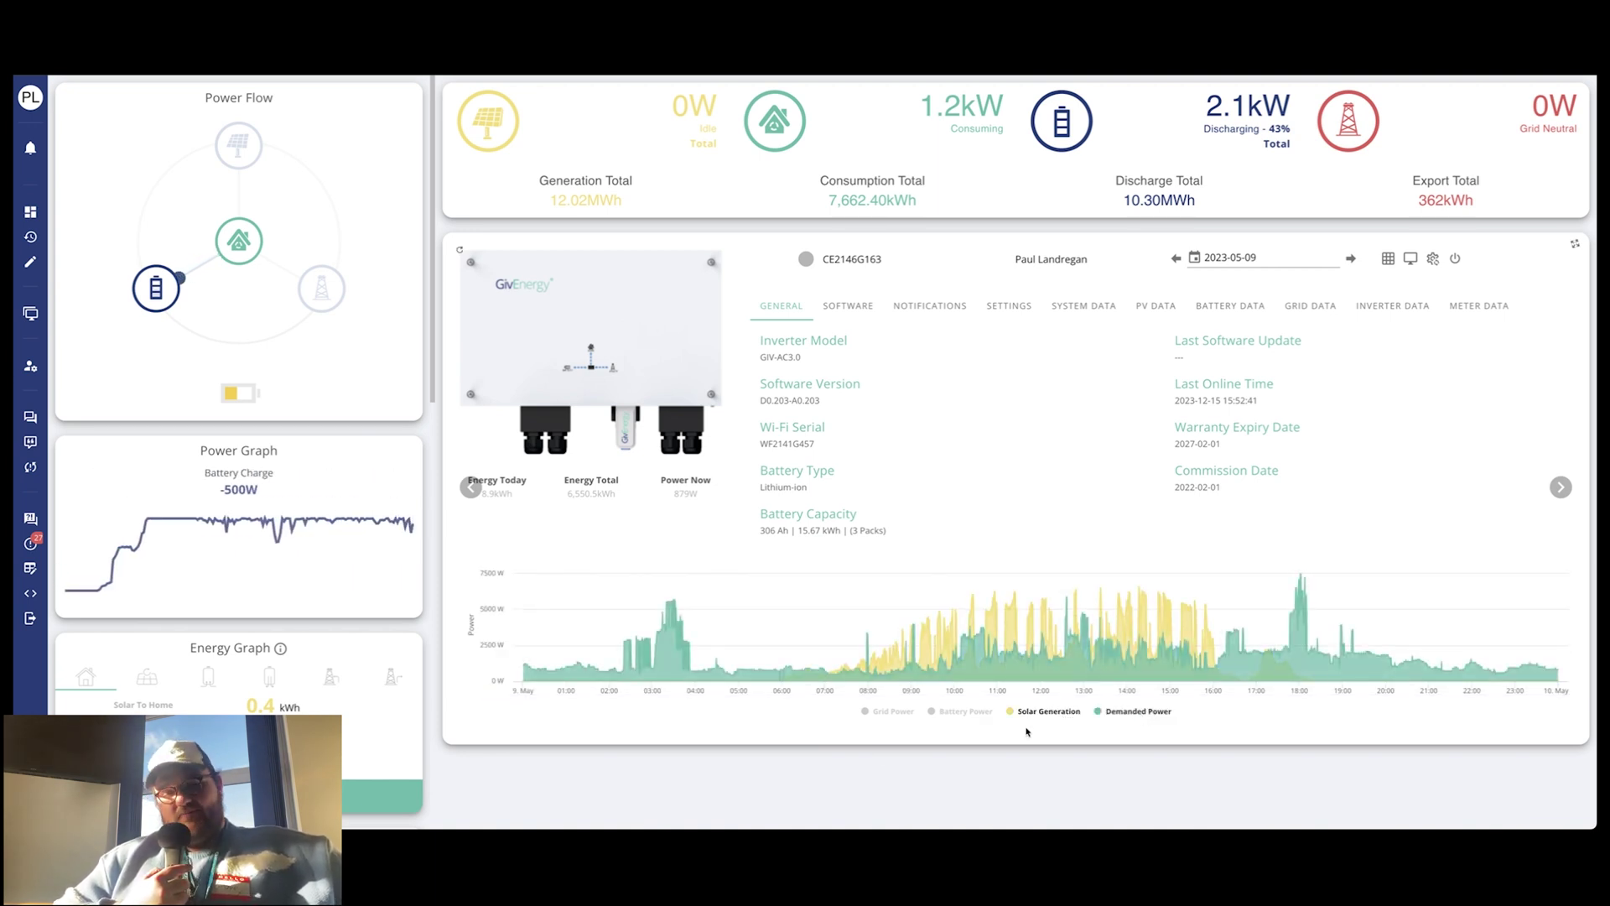
left_click(965, 712)
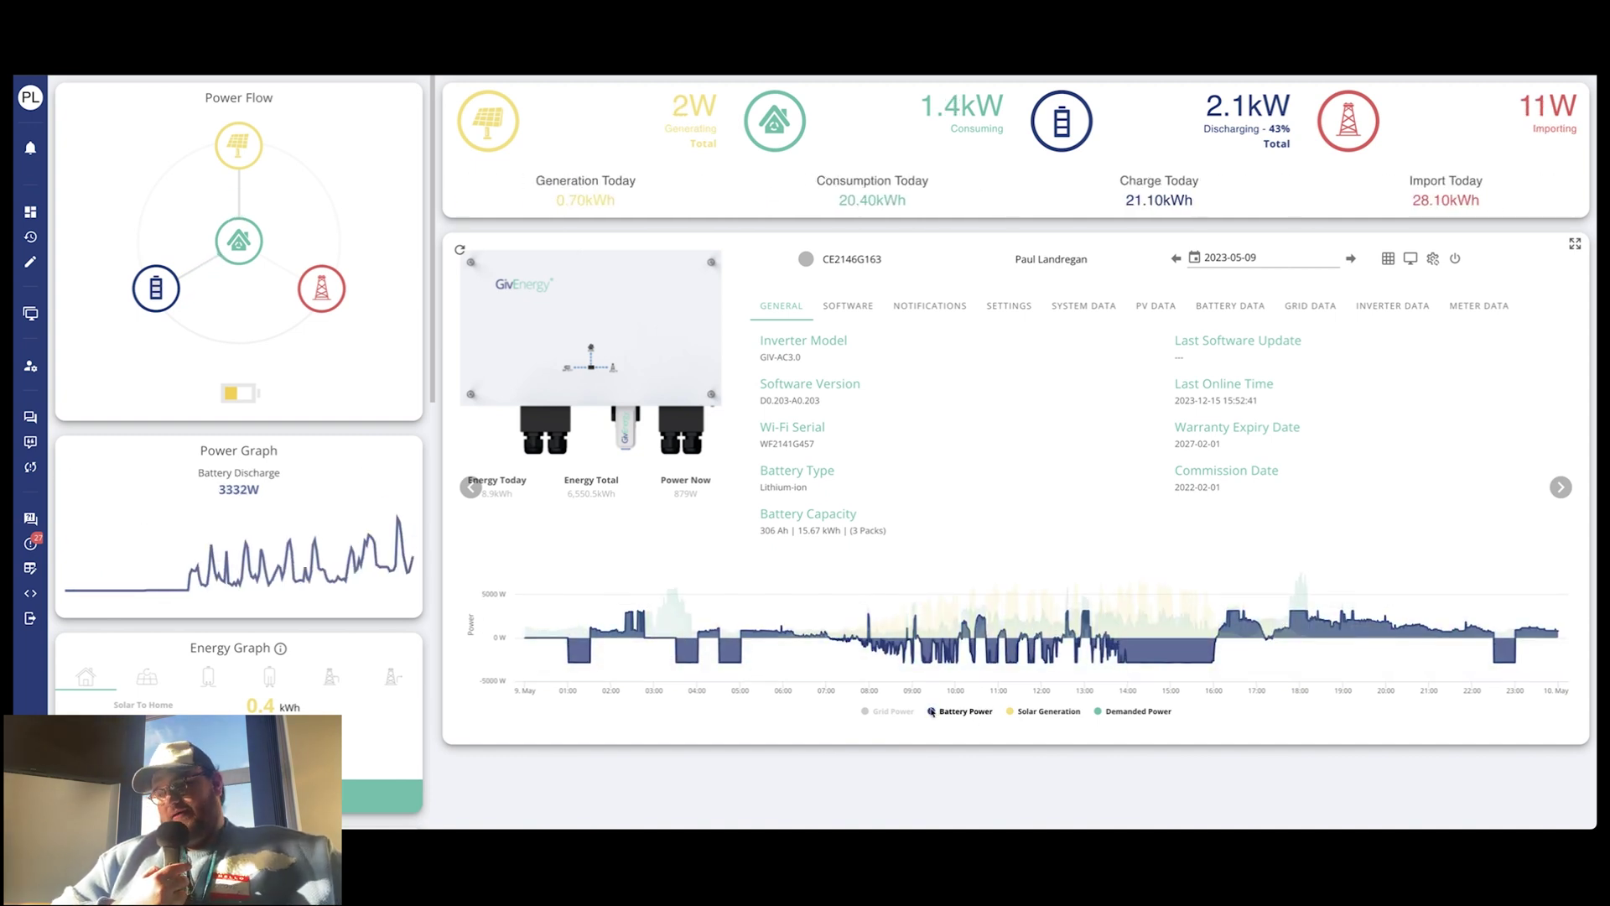
left_click(894, 712)
left_click(895, 713)
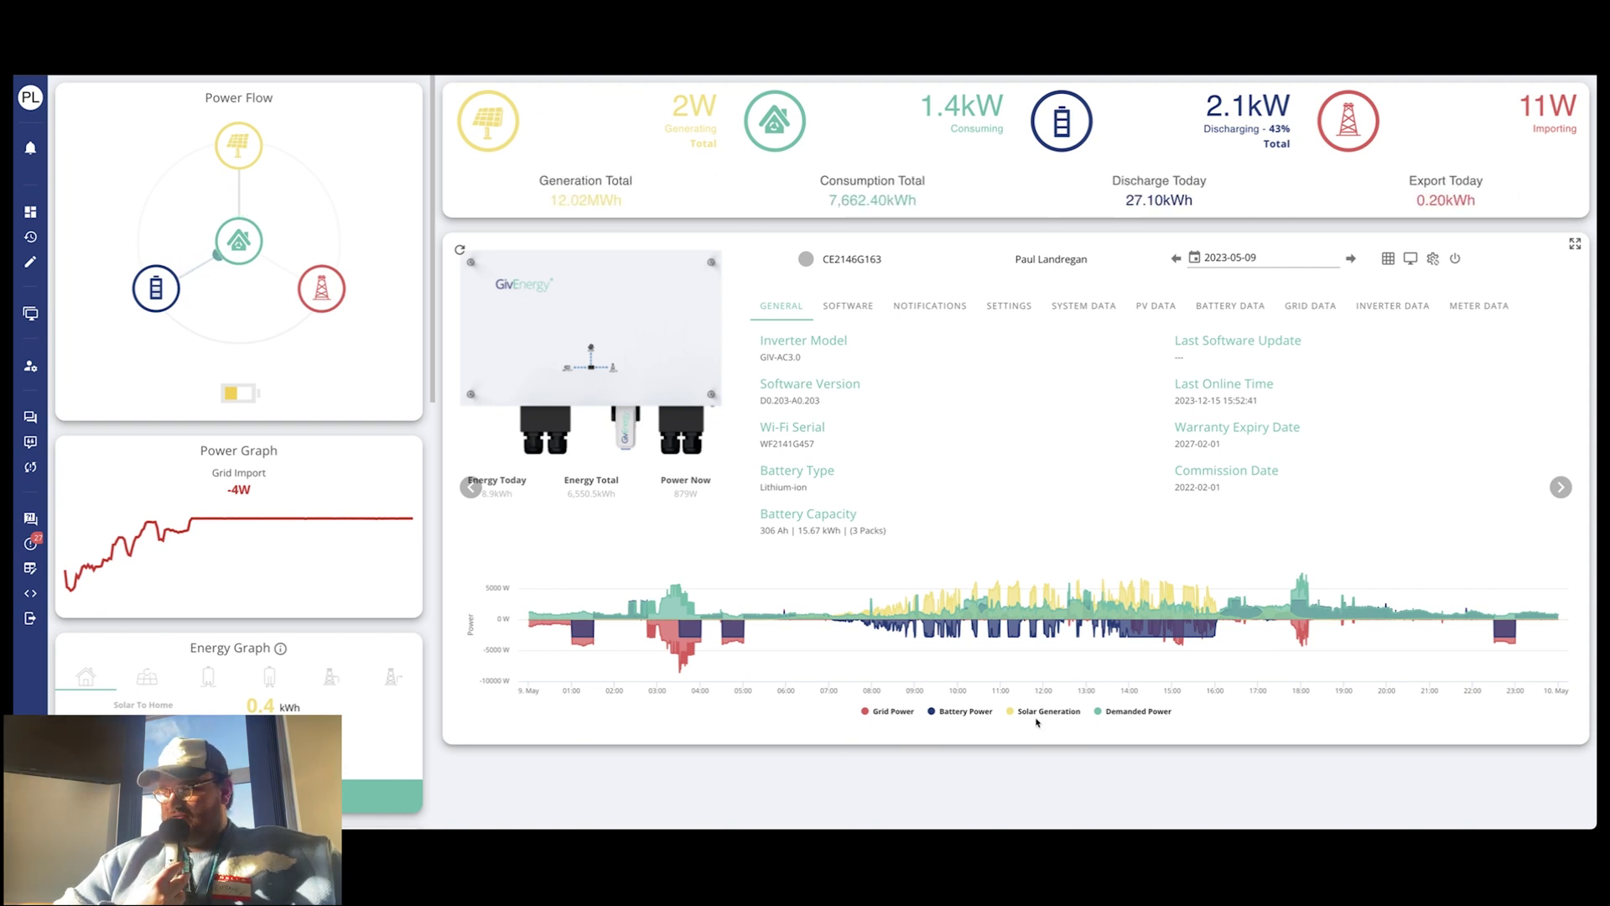
Hide Demanded Power, Solar Generation and Battery Power so only Grid Power remains
left_click(1138, 712)
left_click(1049, 712)
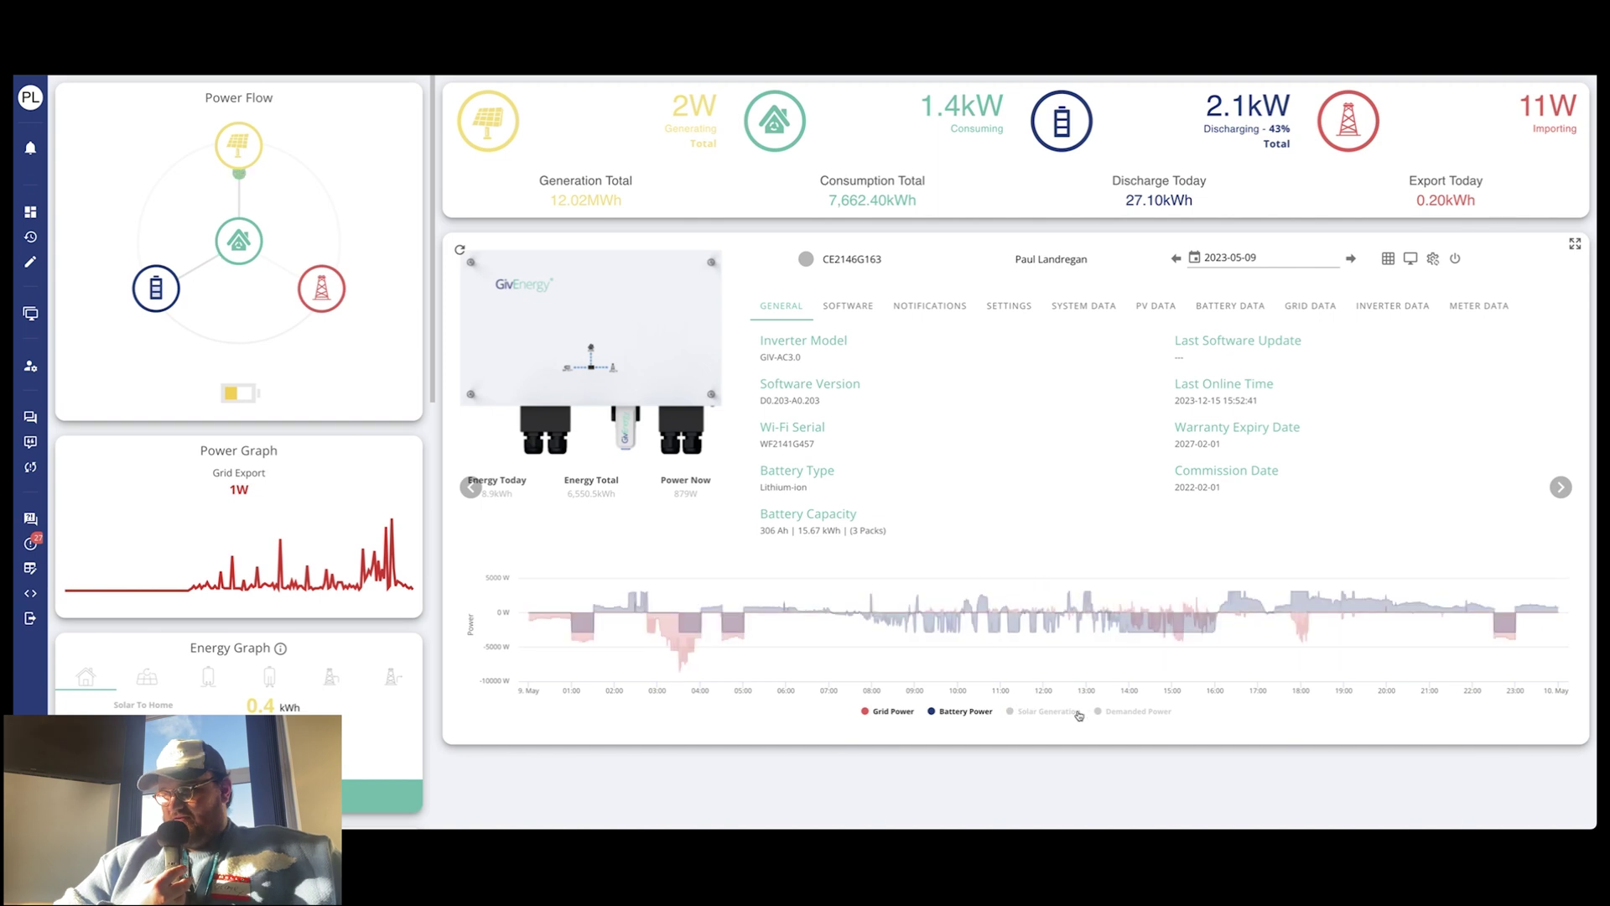
left_click(954, 713)
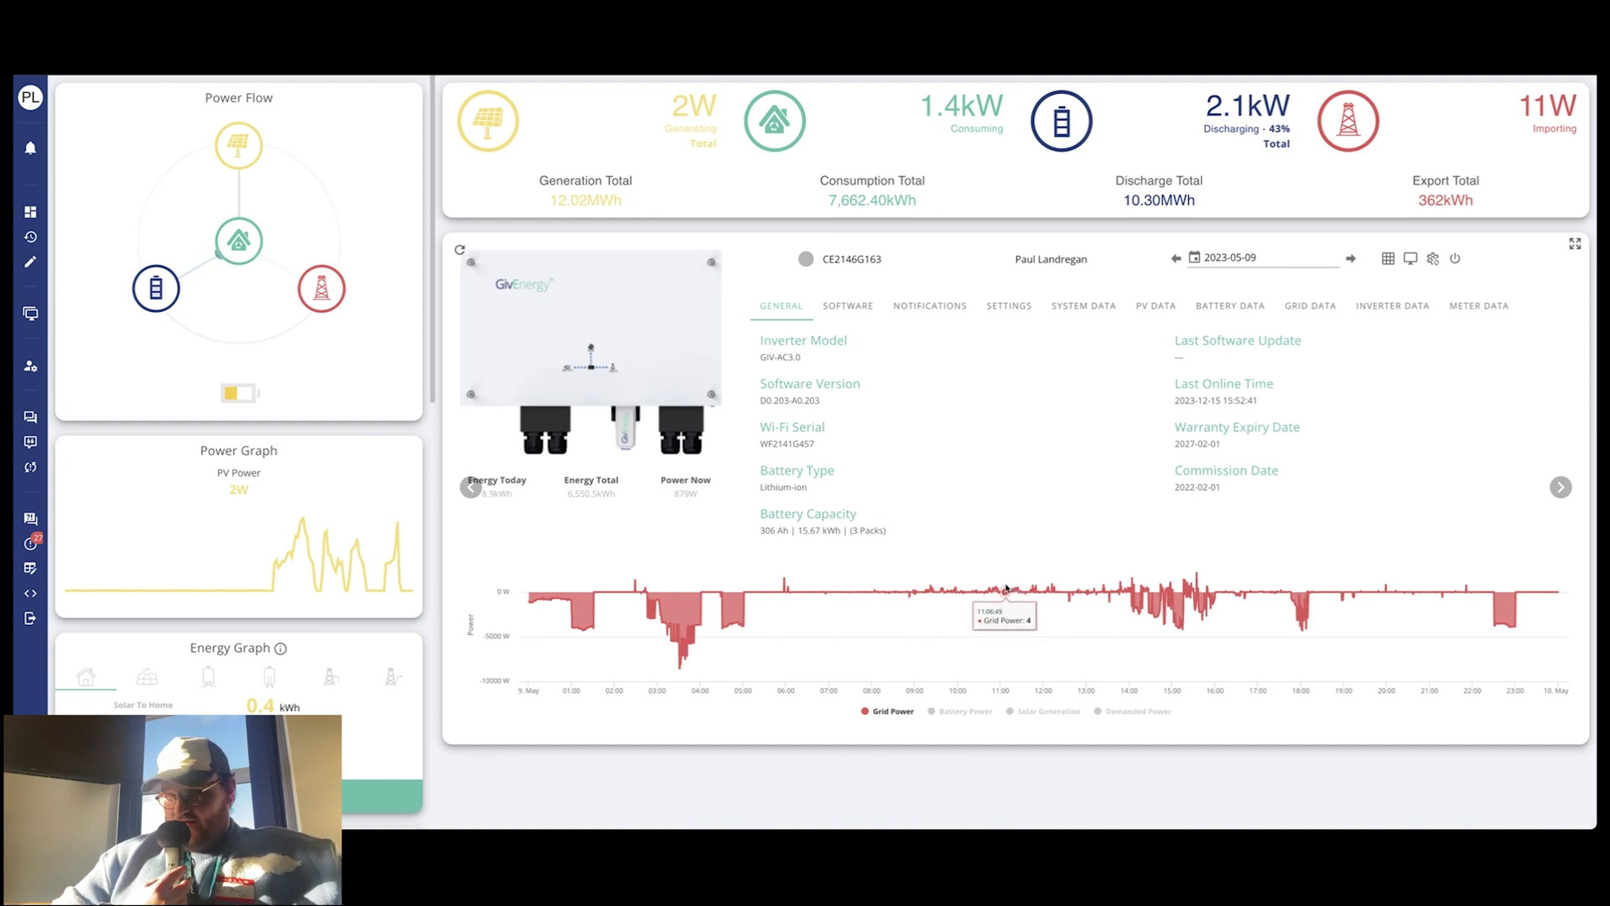
Zoom to 11:10–13:00, reset the zoom, and re-add Battery, Solar Generation and Demanded Power
left_click_drag(1007, 588, 1088, 589)
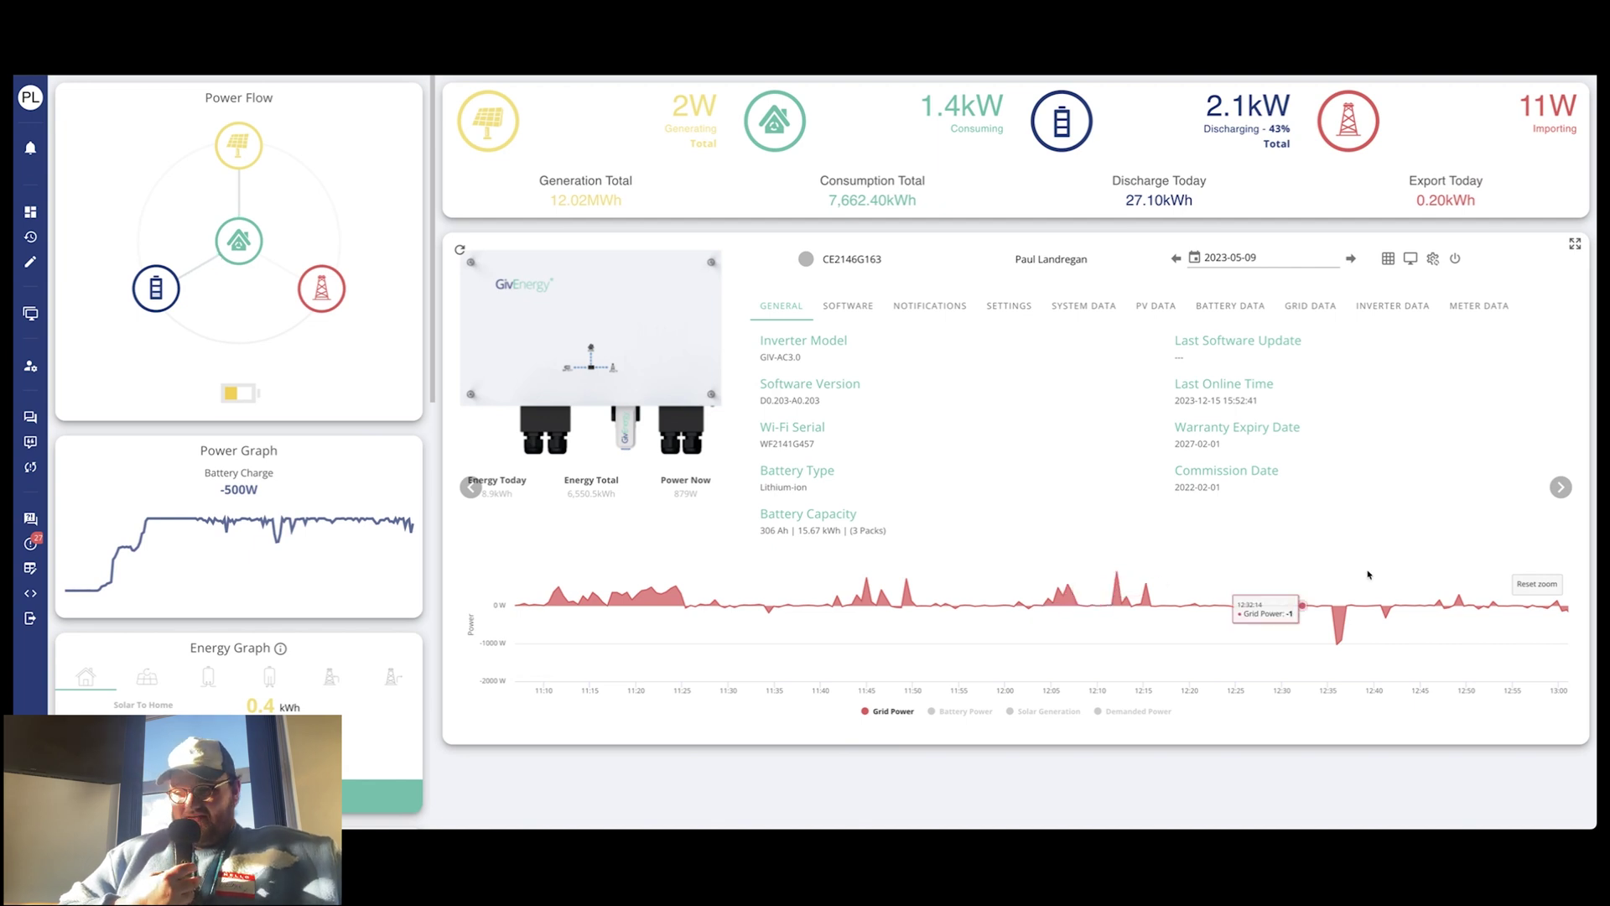
left_click(1537, 584)
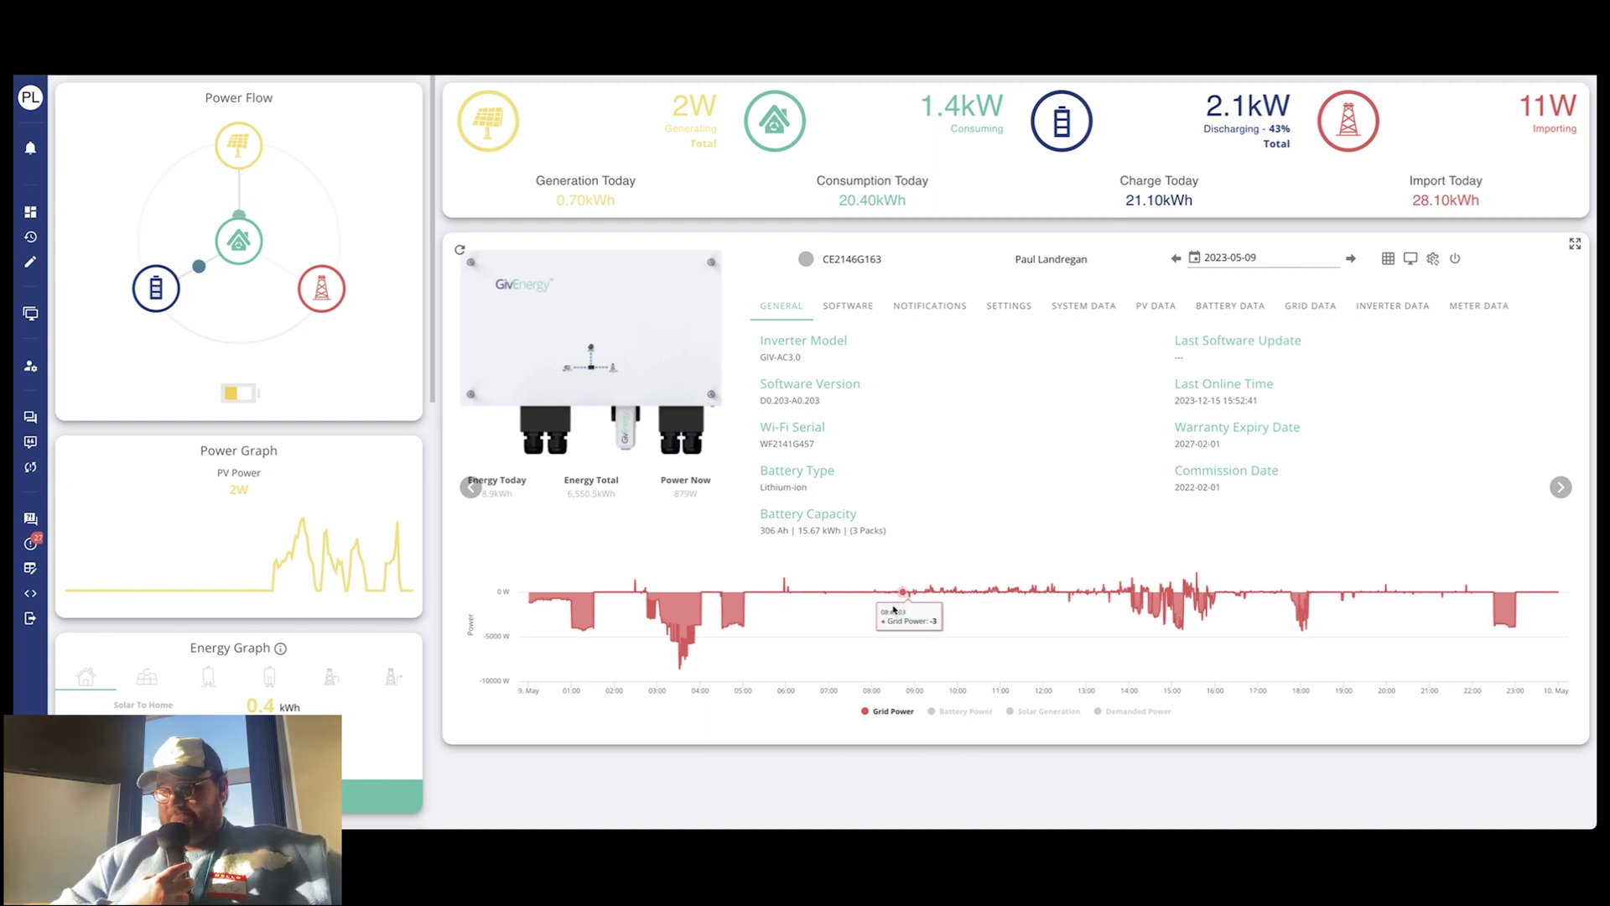
left_click(965, 712)
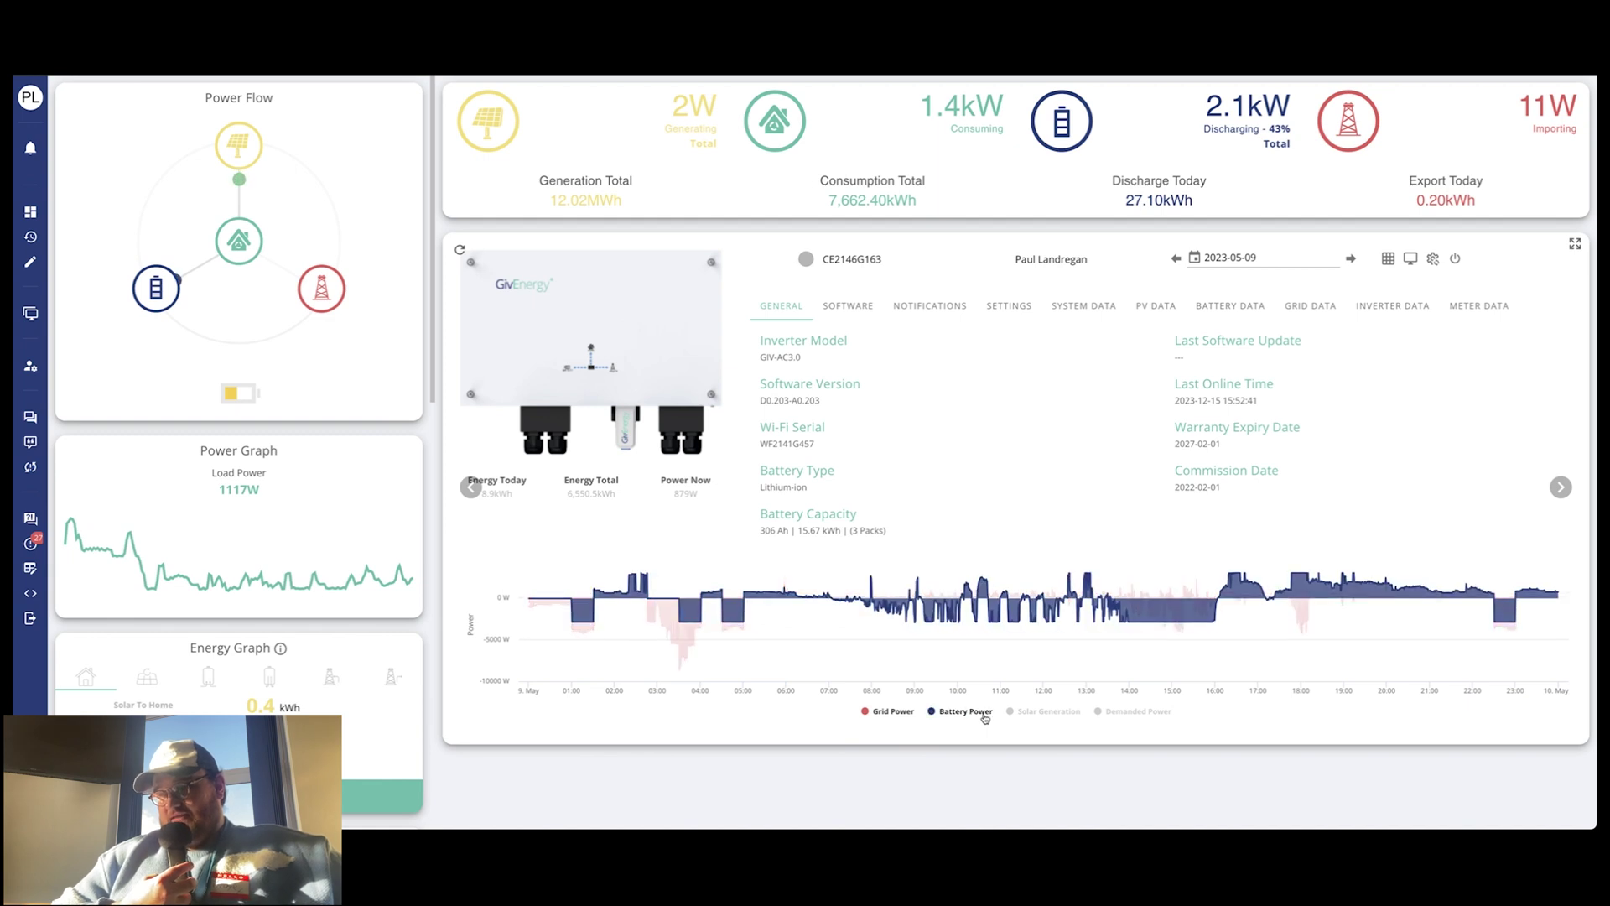
left_click(1026, 713)
left_click(1134, 712)
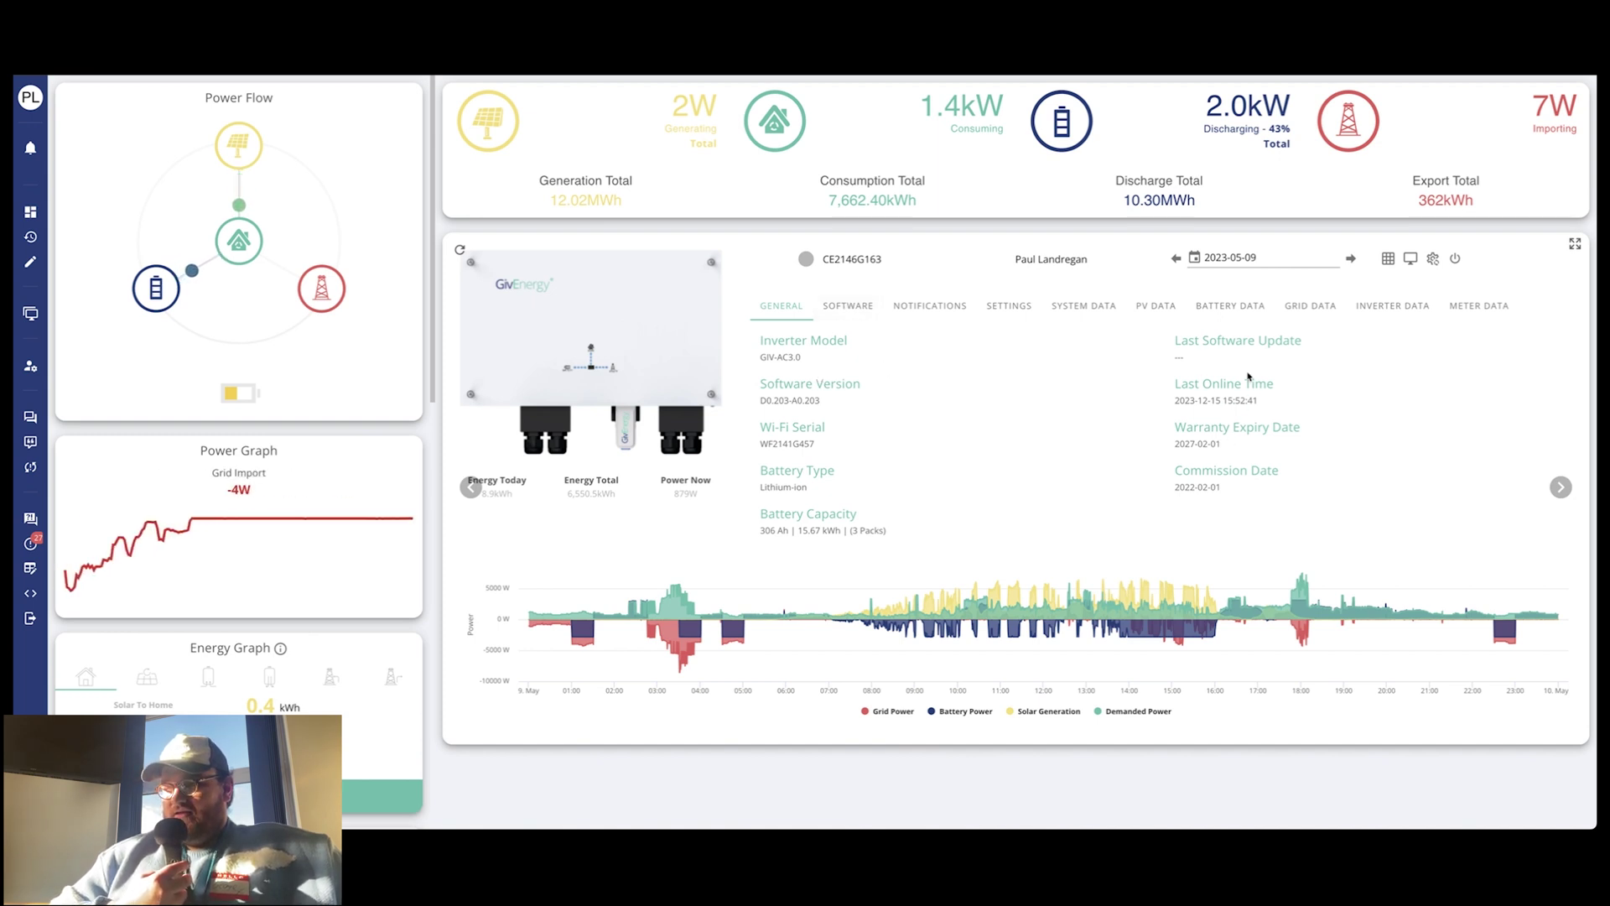
Look over firmware versions and event notifications, ending on the enabled ECO mode settings
left_click(843, 312)
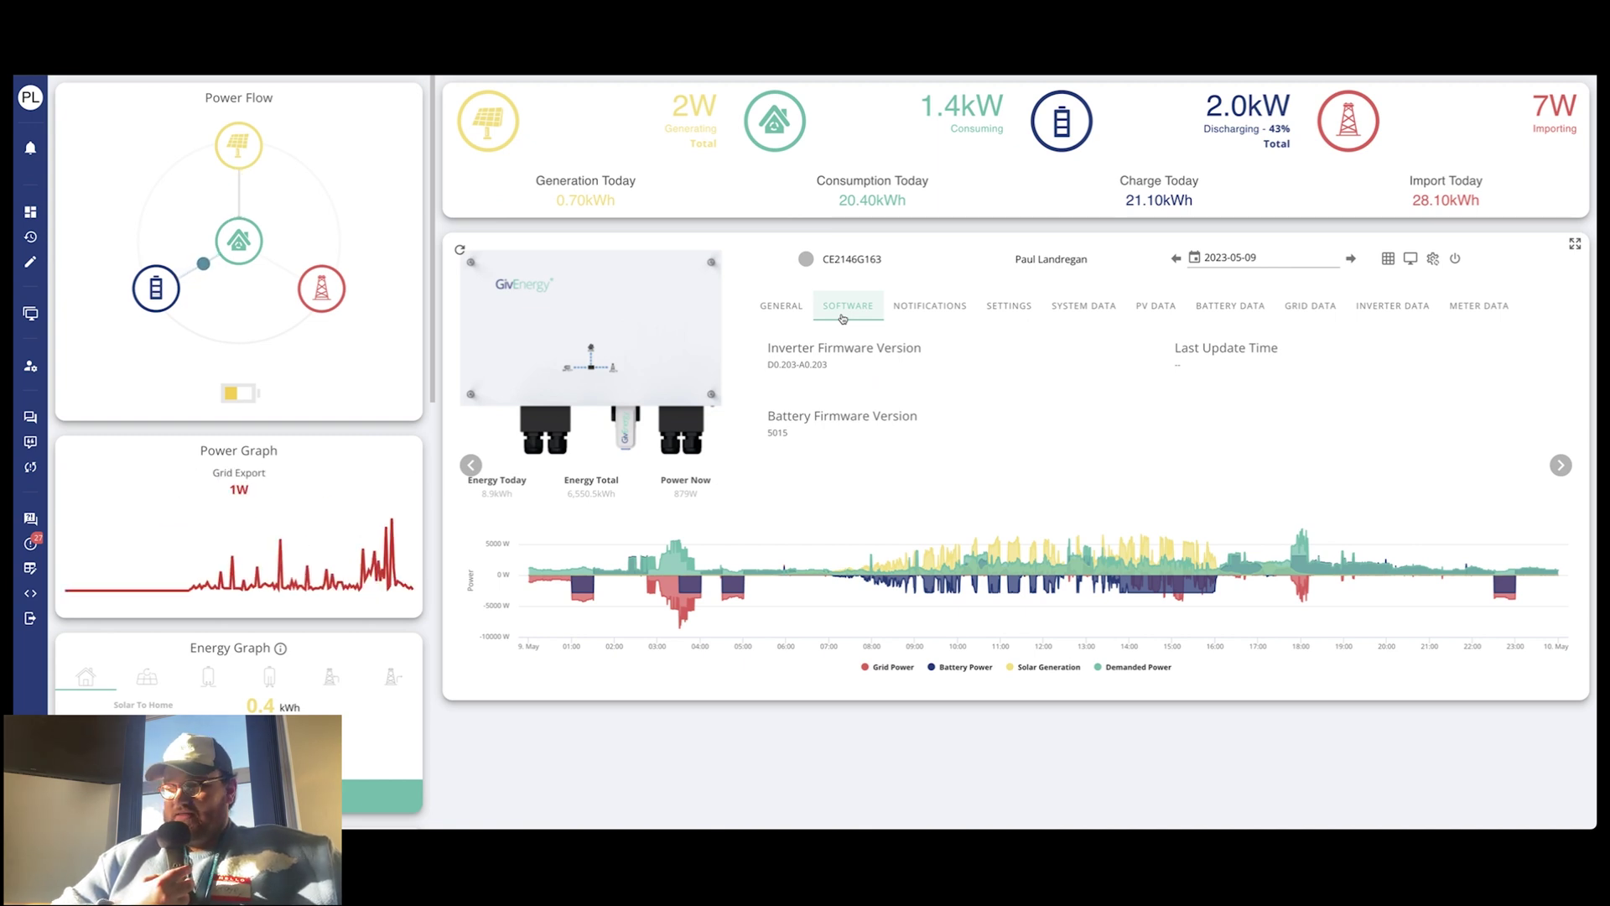
left_click(952, 311)
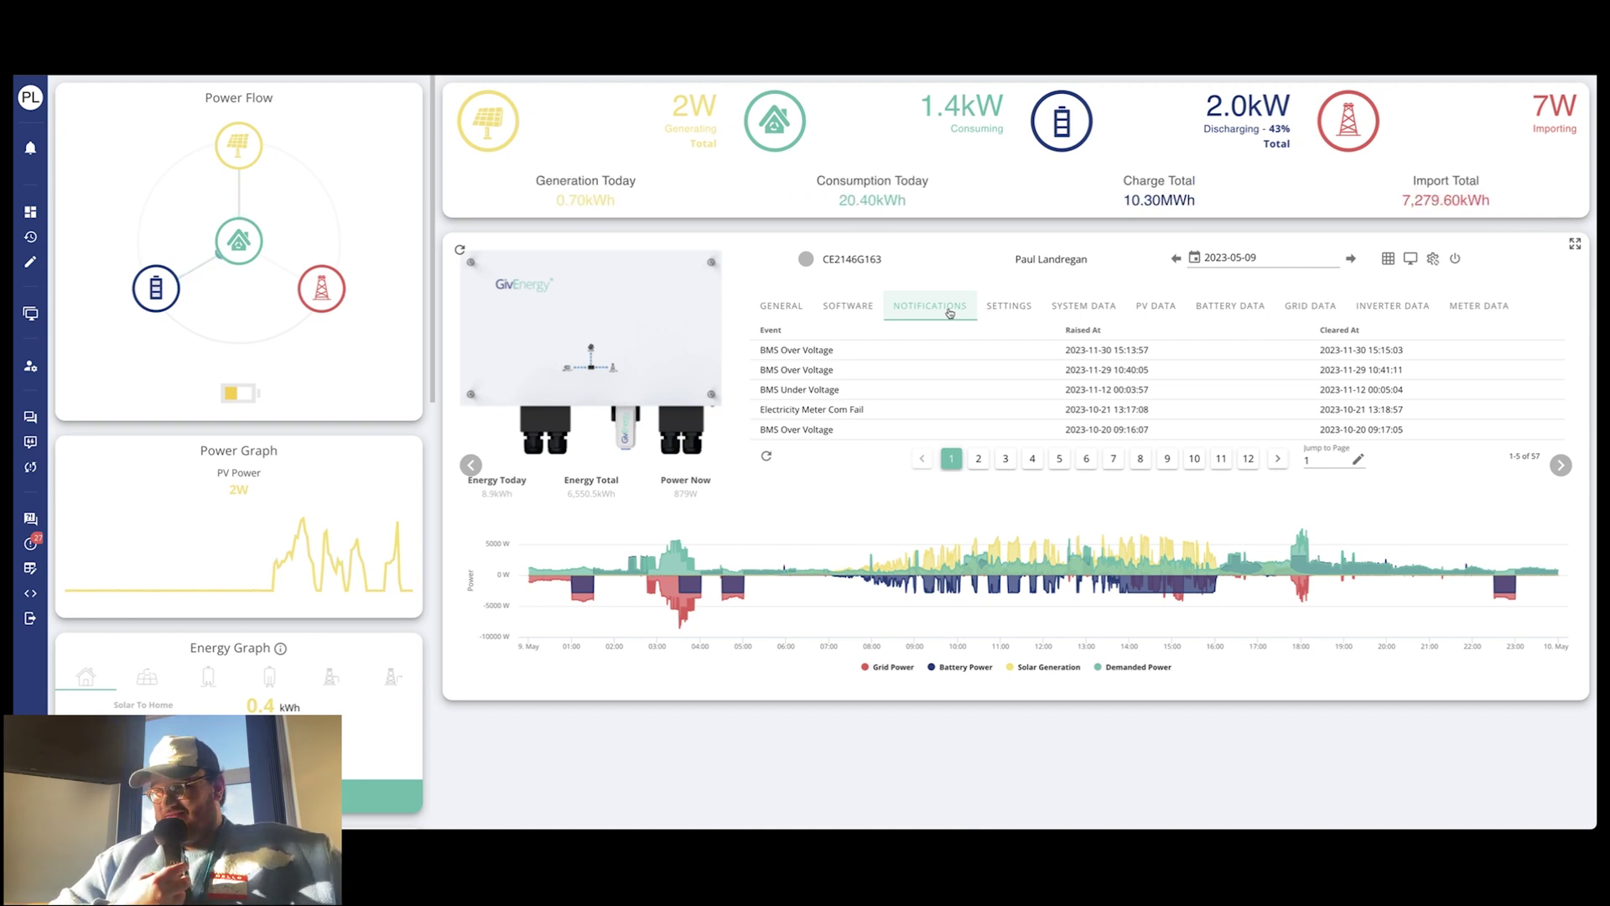
left_click(995, 308)
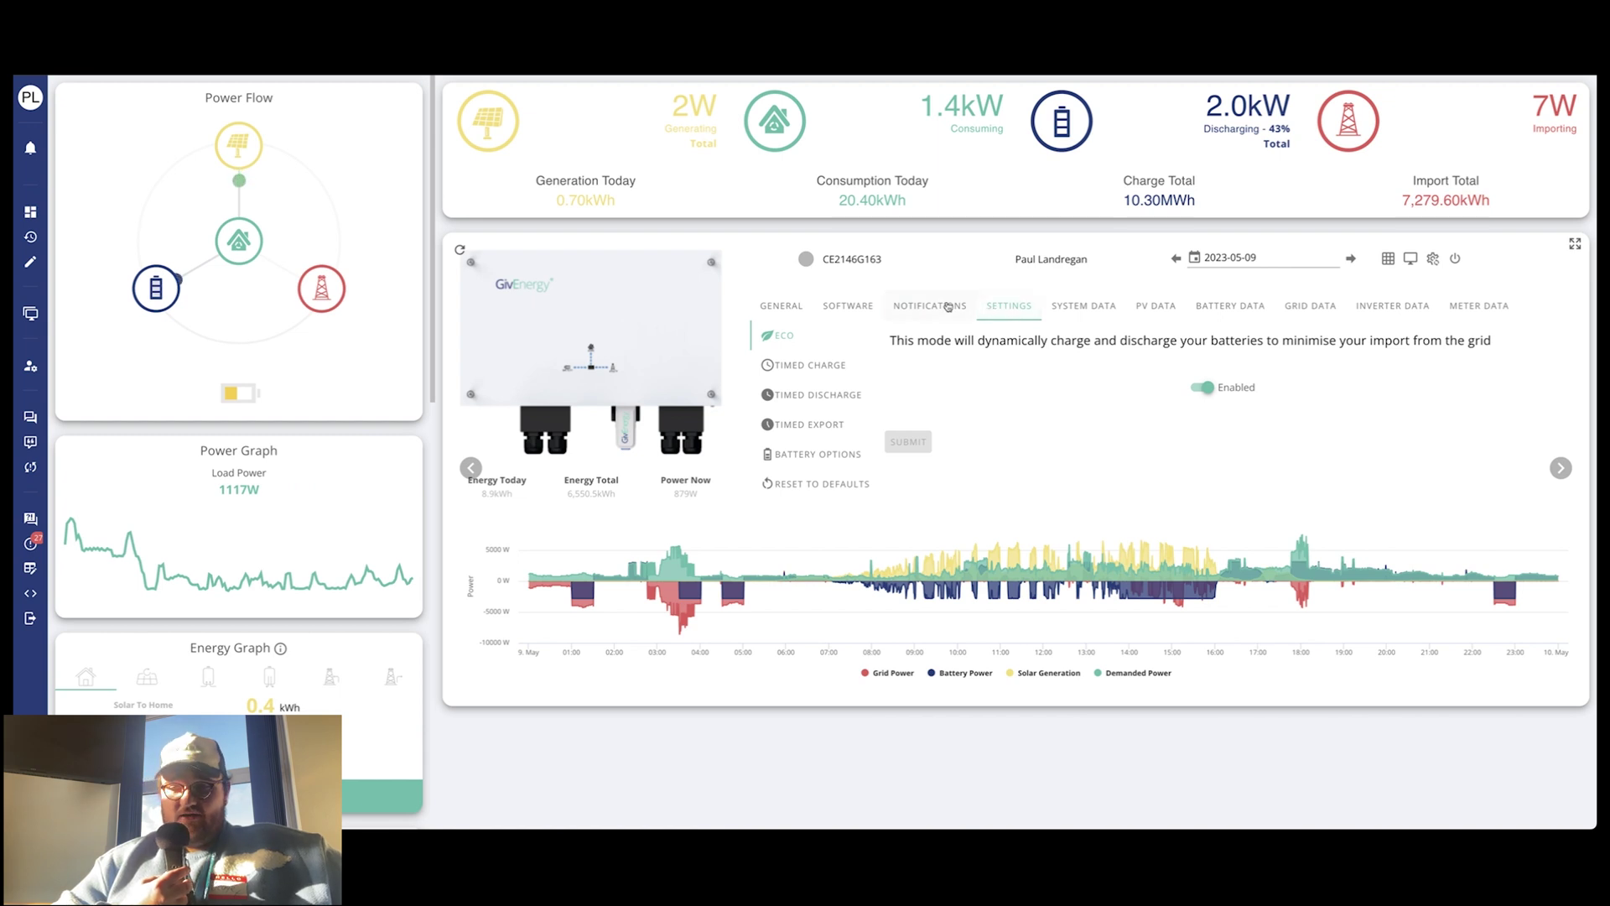
Review Timed Charge, Timed Export, Battery Options and Reset panels, returning to Timed Discharge (17:30–18:30, disabled)
left_click(795, 369)
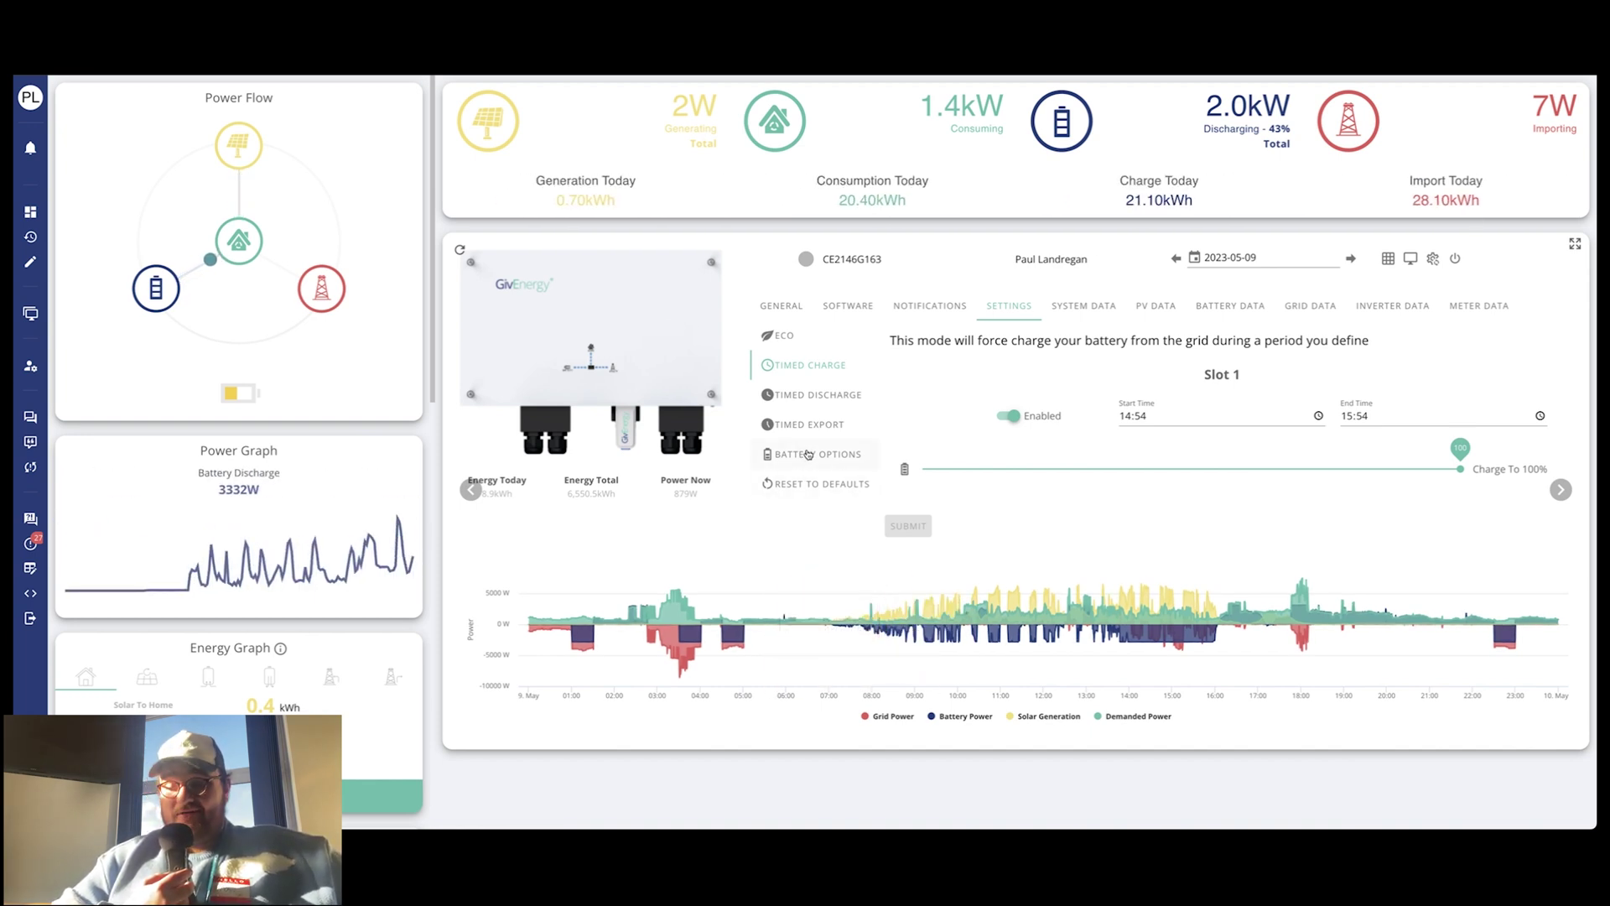
left_click(821, 408)
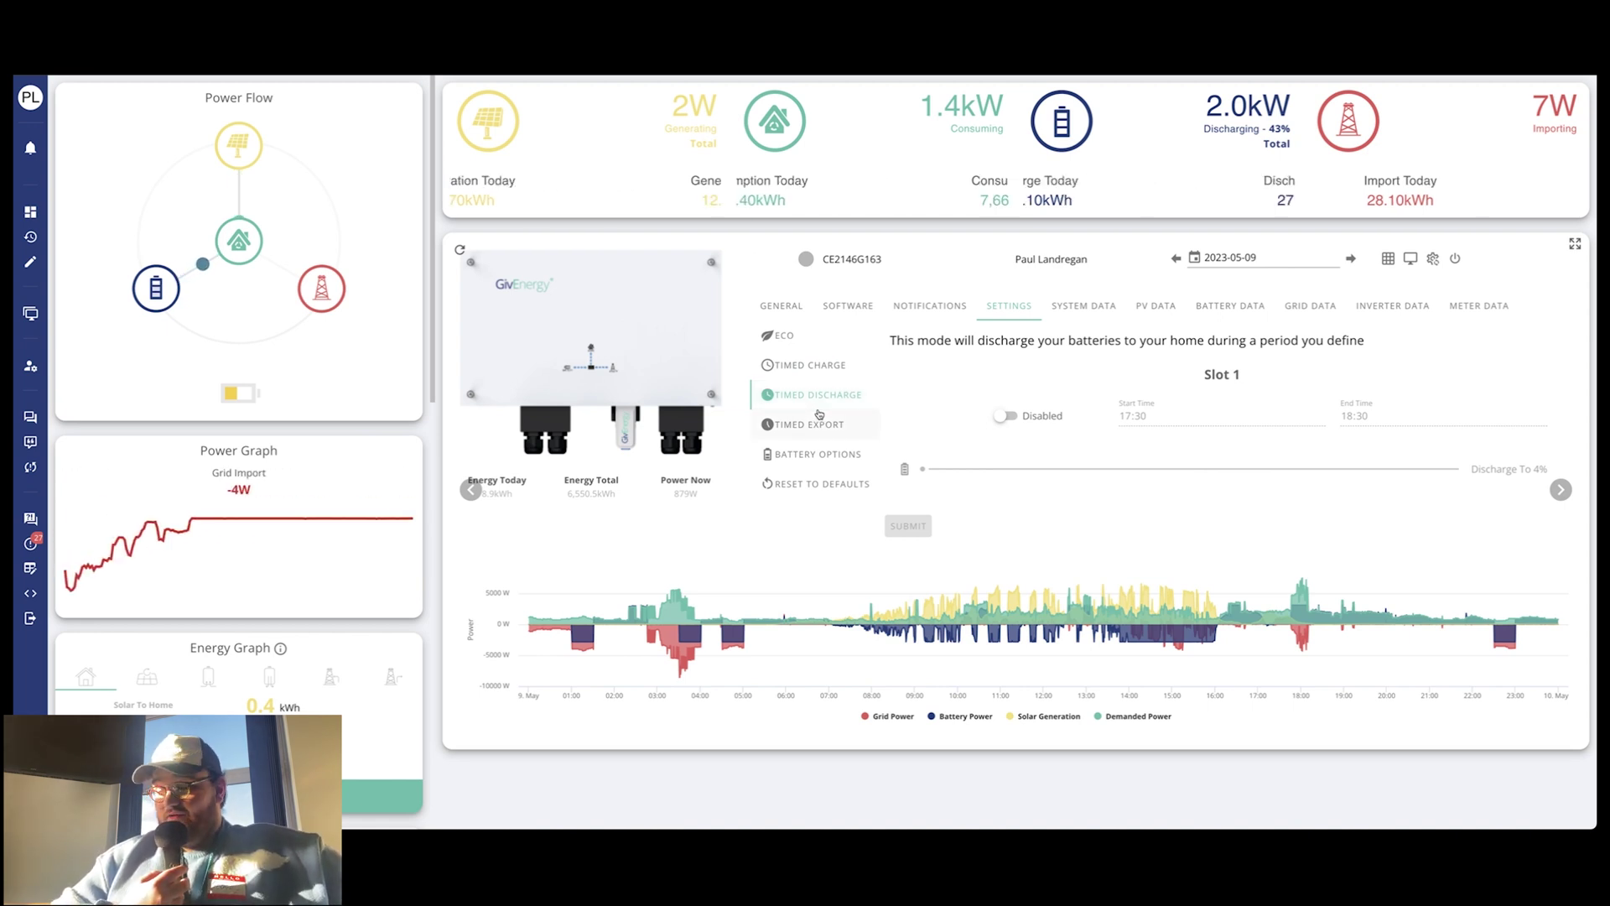
left_click(815, 428)
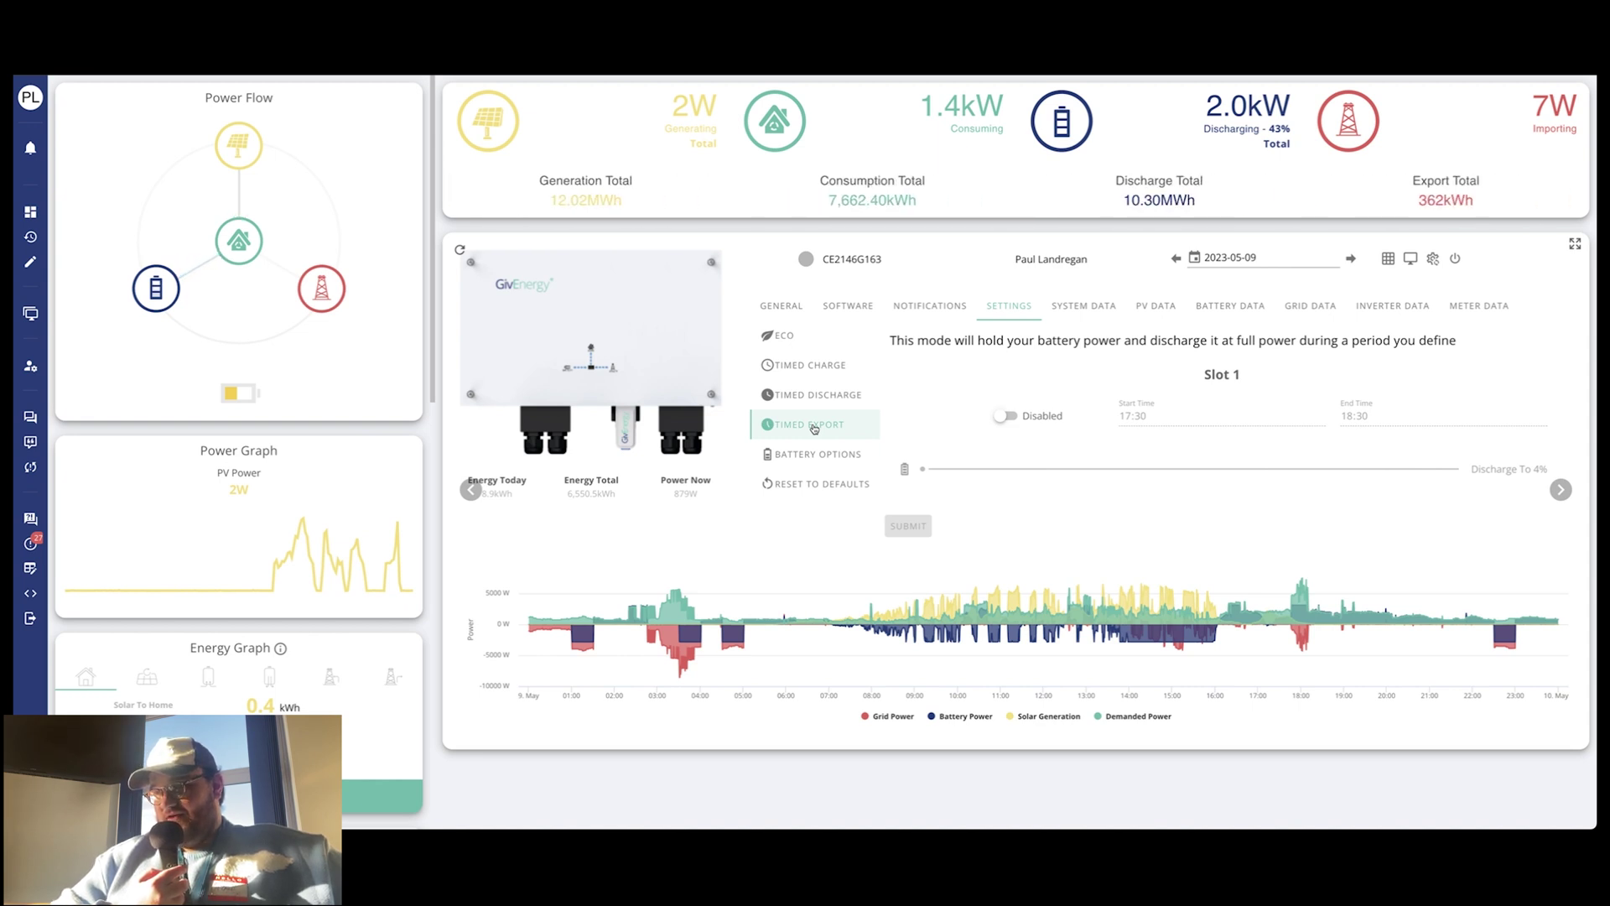
left_click(818, 449)
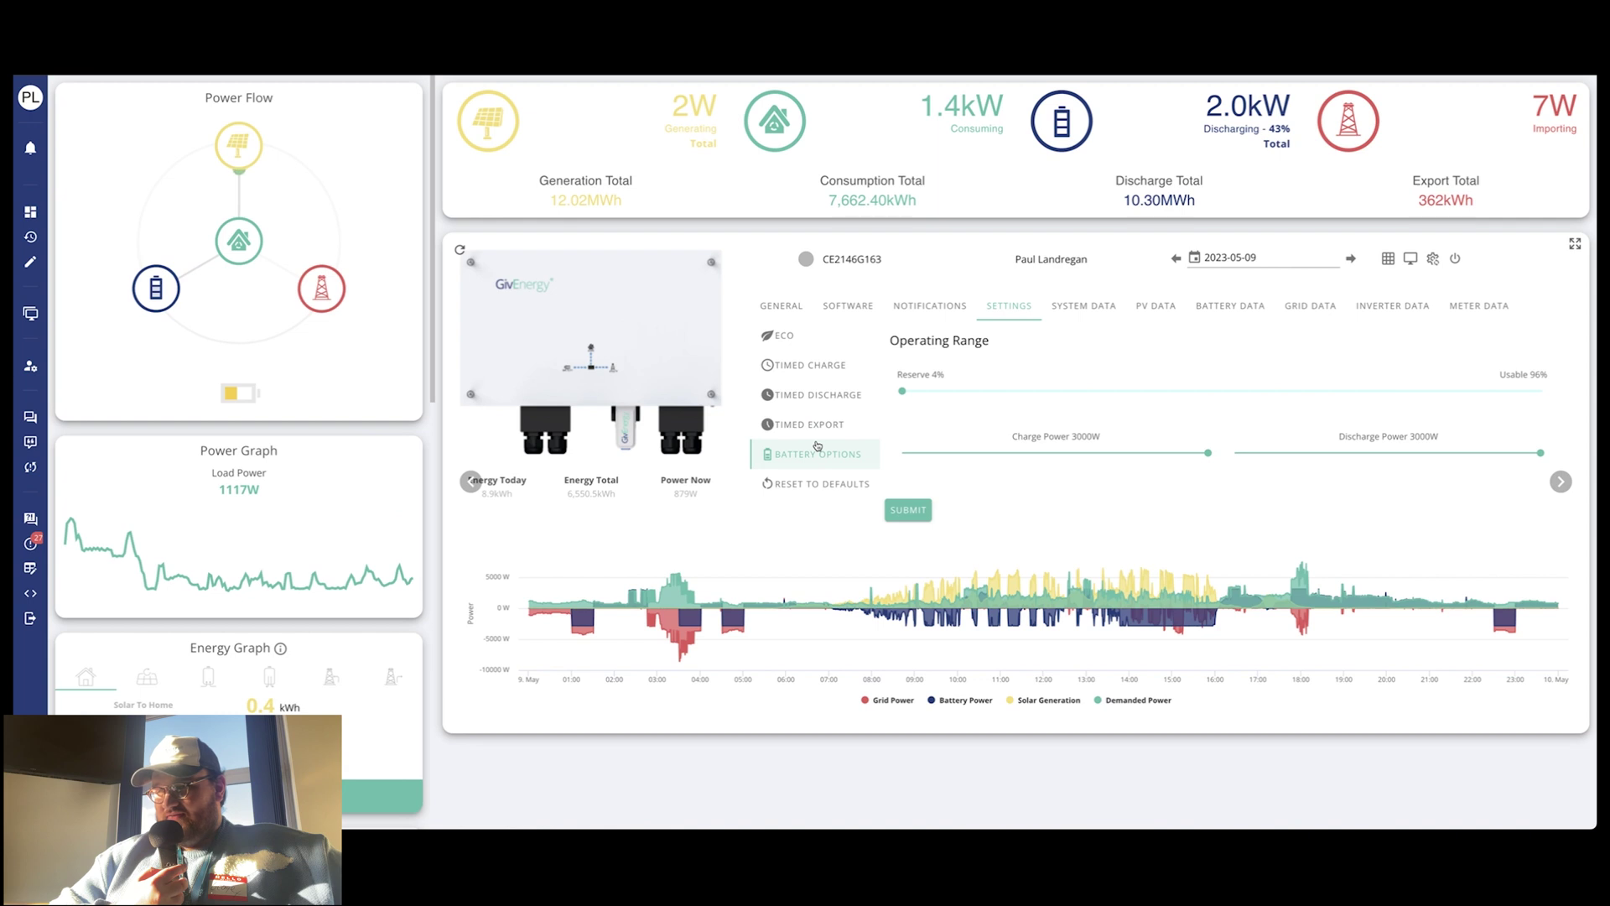
left_click(818, 484)
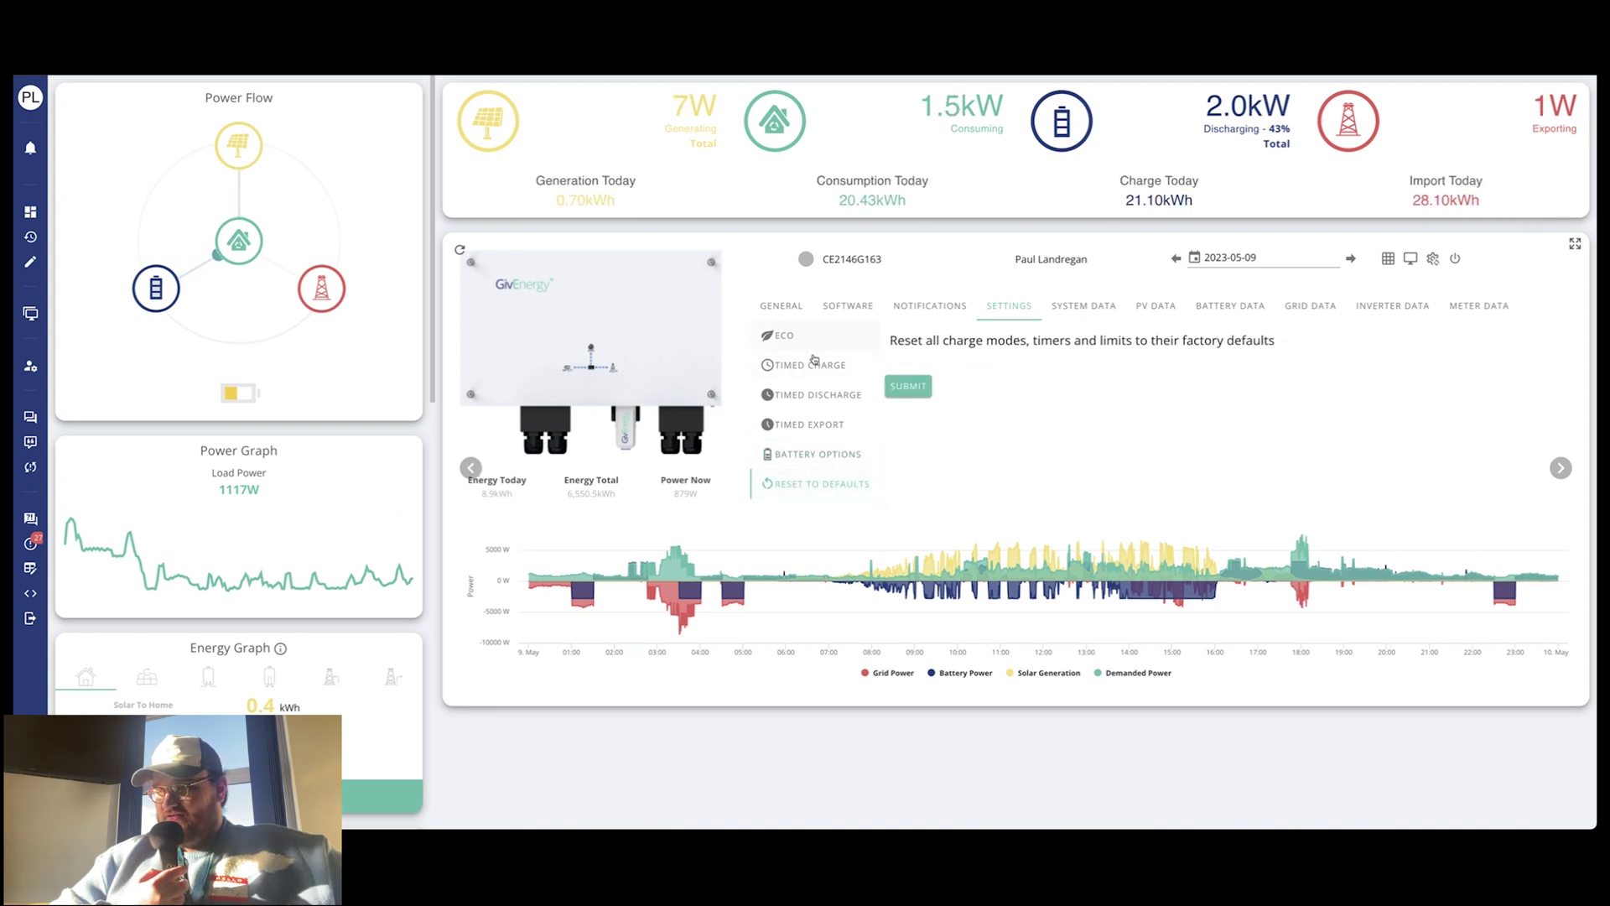
left_click(813, 396)
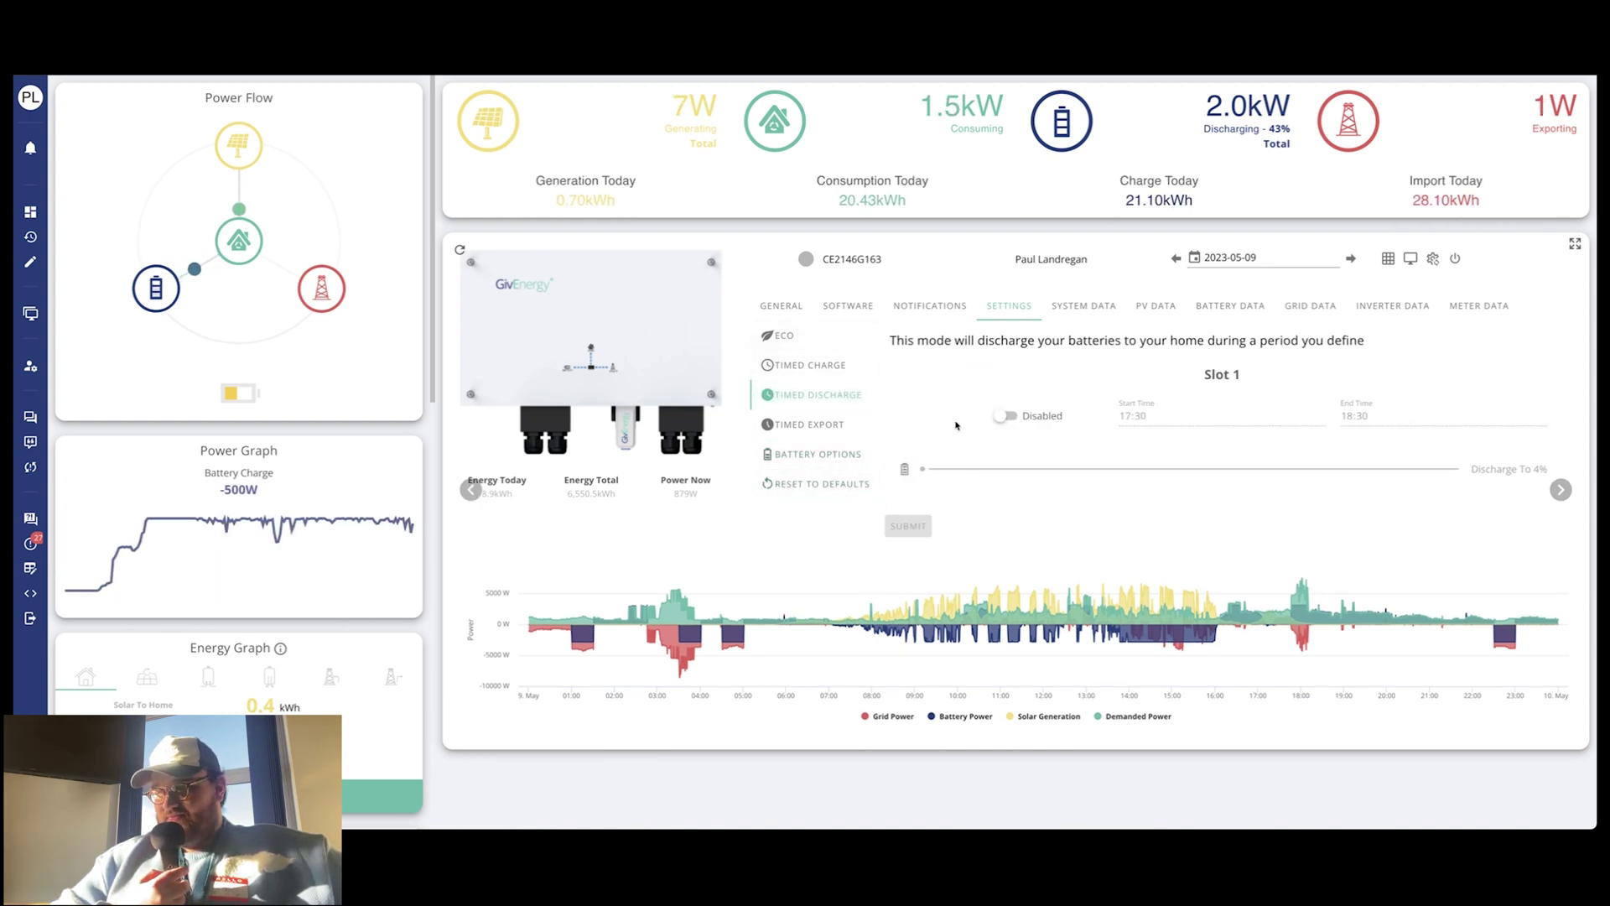
Trial enabling Slot 1 with an 88% discharge limit, disable it again, then view Timed Export
left_click(1004, 416)
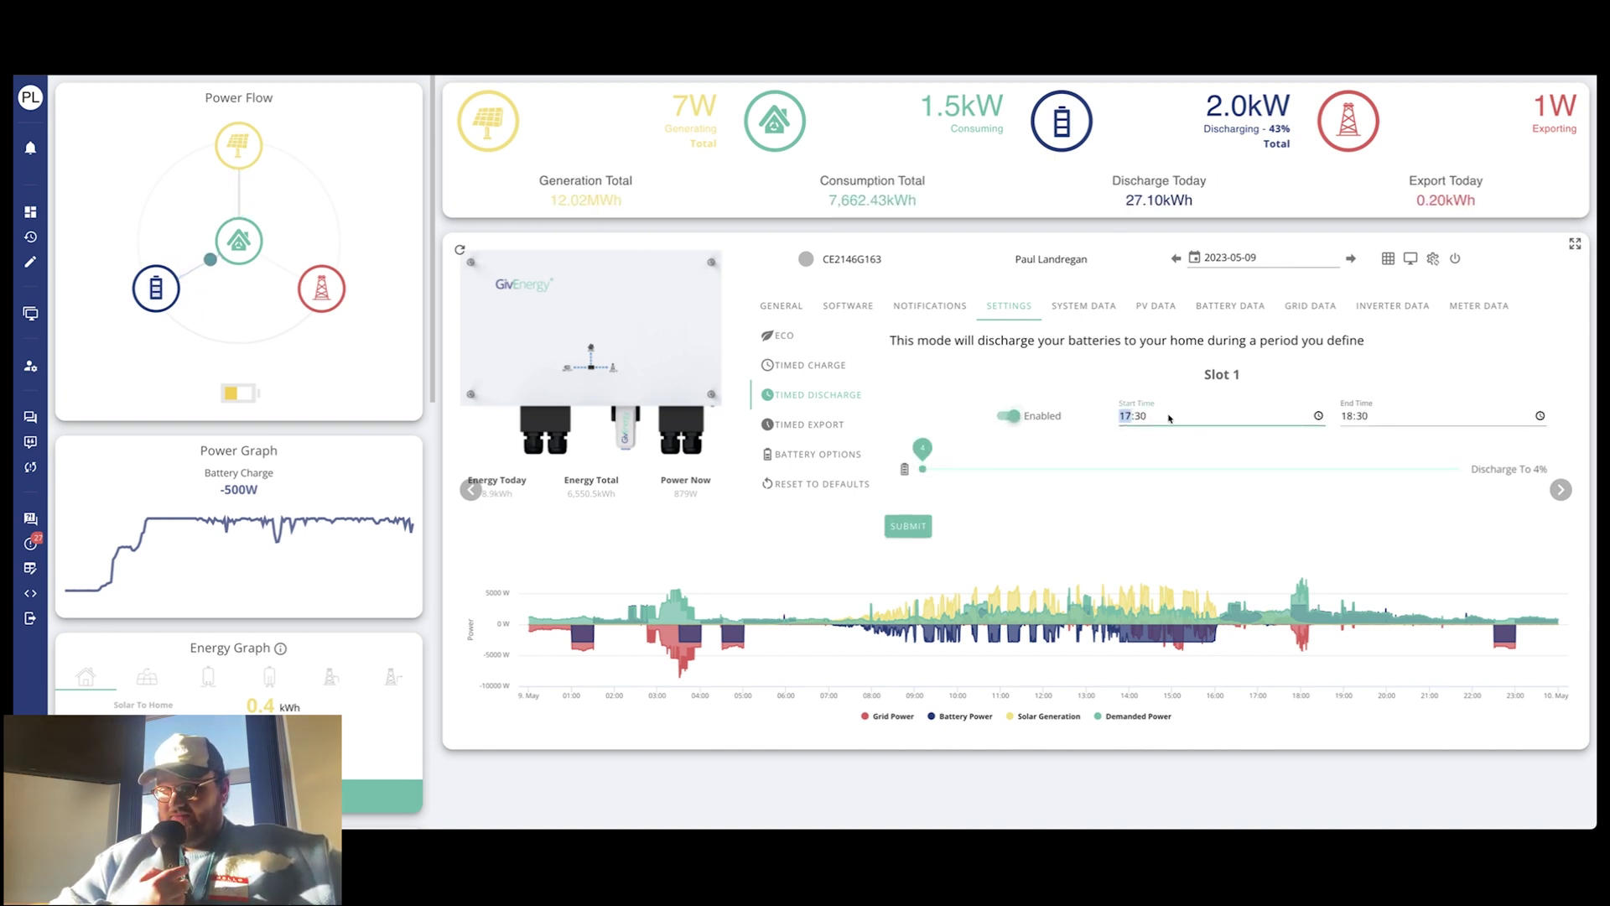
left_click(1416, 412)
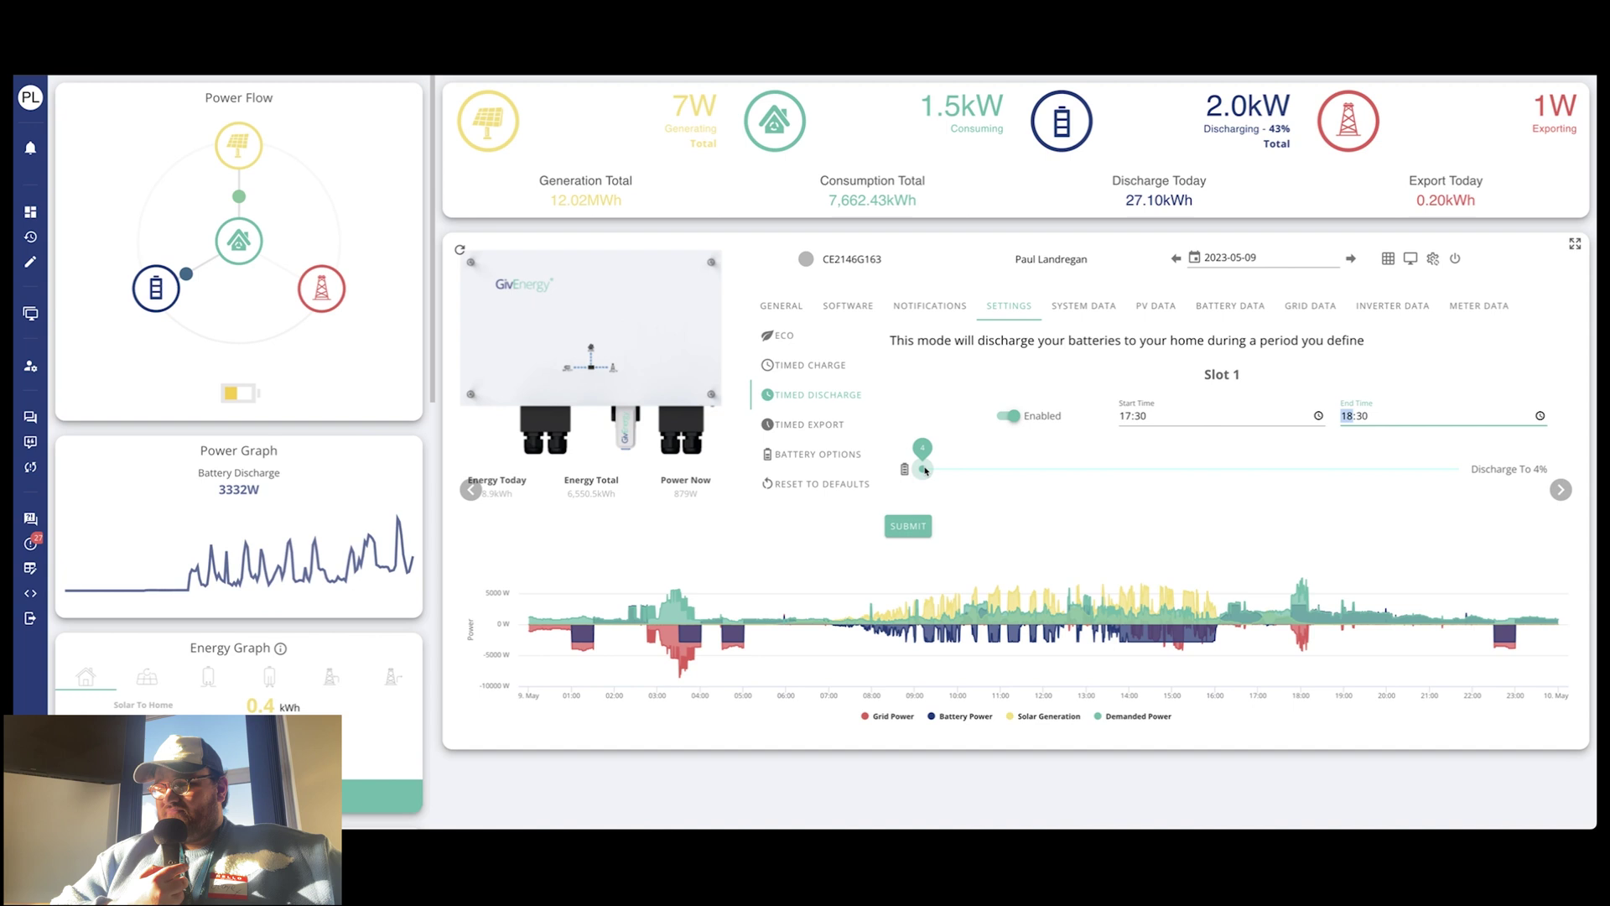
mouse_move(923, 469)
left_mouse_down()
mouse_move(1390, 496)
mouse_move(923, 486)
left_mouse_up()
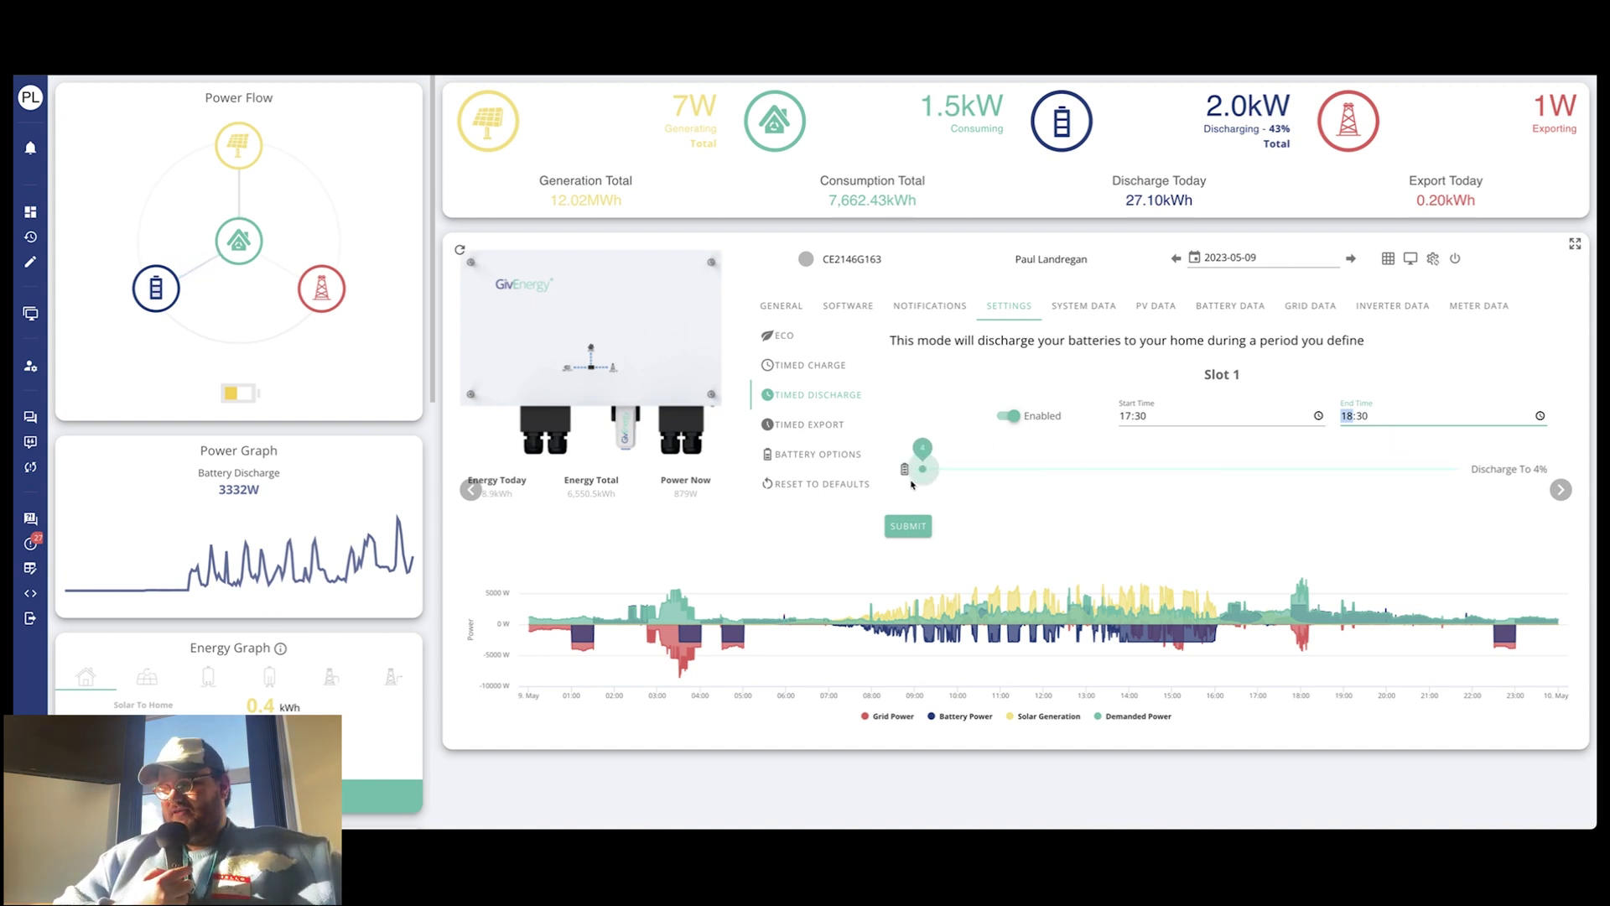
left_click(906, 527)
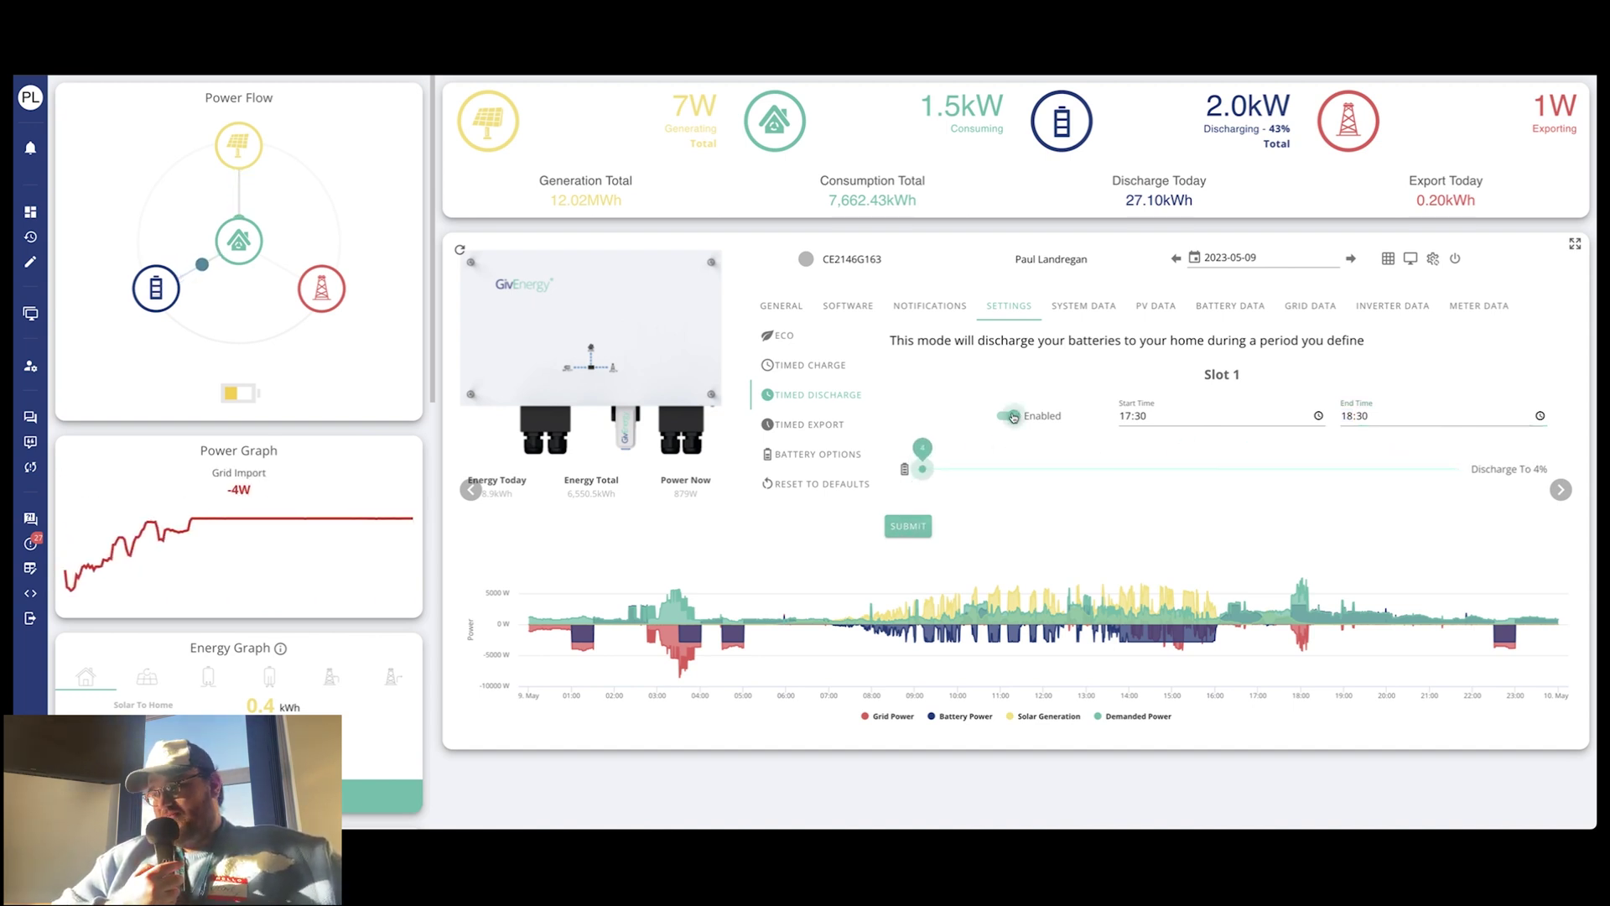
left_click(799, 426)
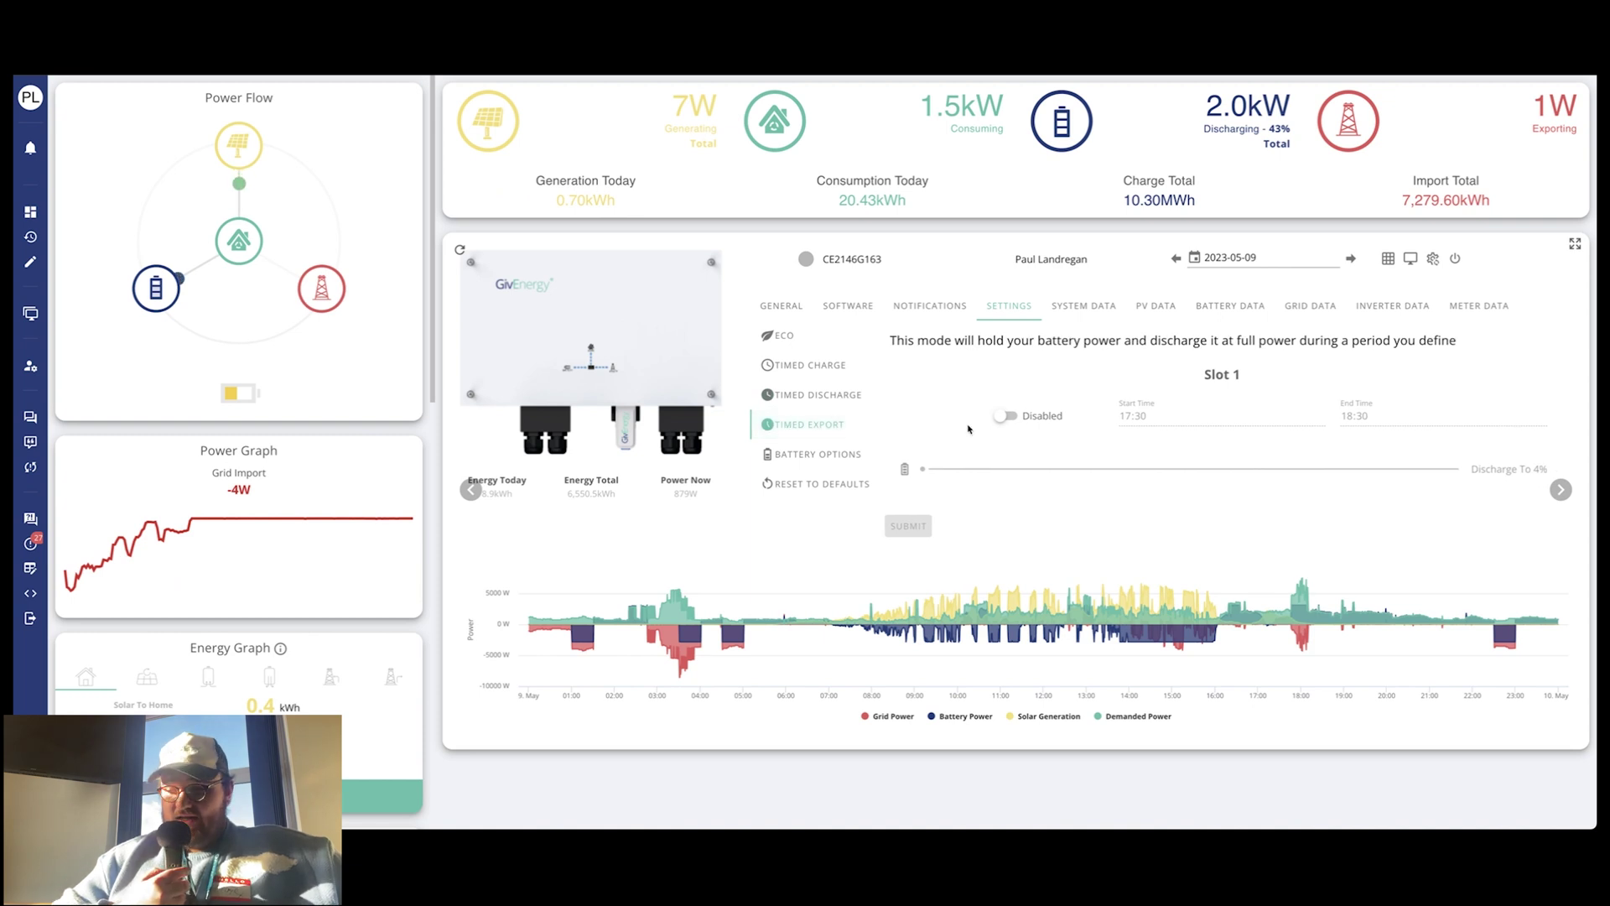
Nudge the battery reserve and charge power sliders in Battery Options, then view Reset to Defaults
left_click(807, 455)
mouse_move(903, 395)
left_mouse_down()
mouse_move(1270, 394)
mouse_move(902, 391)
left_mouse_up()
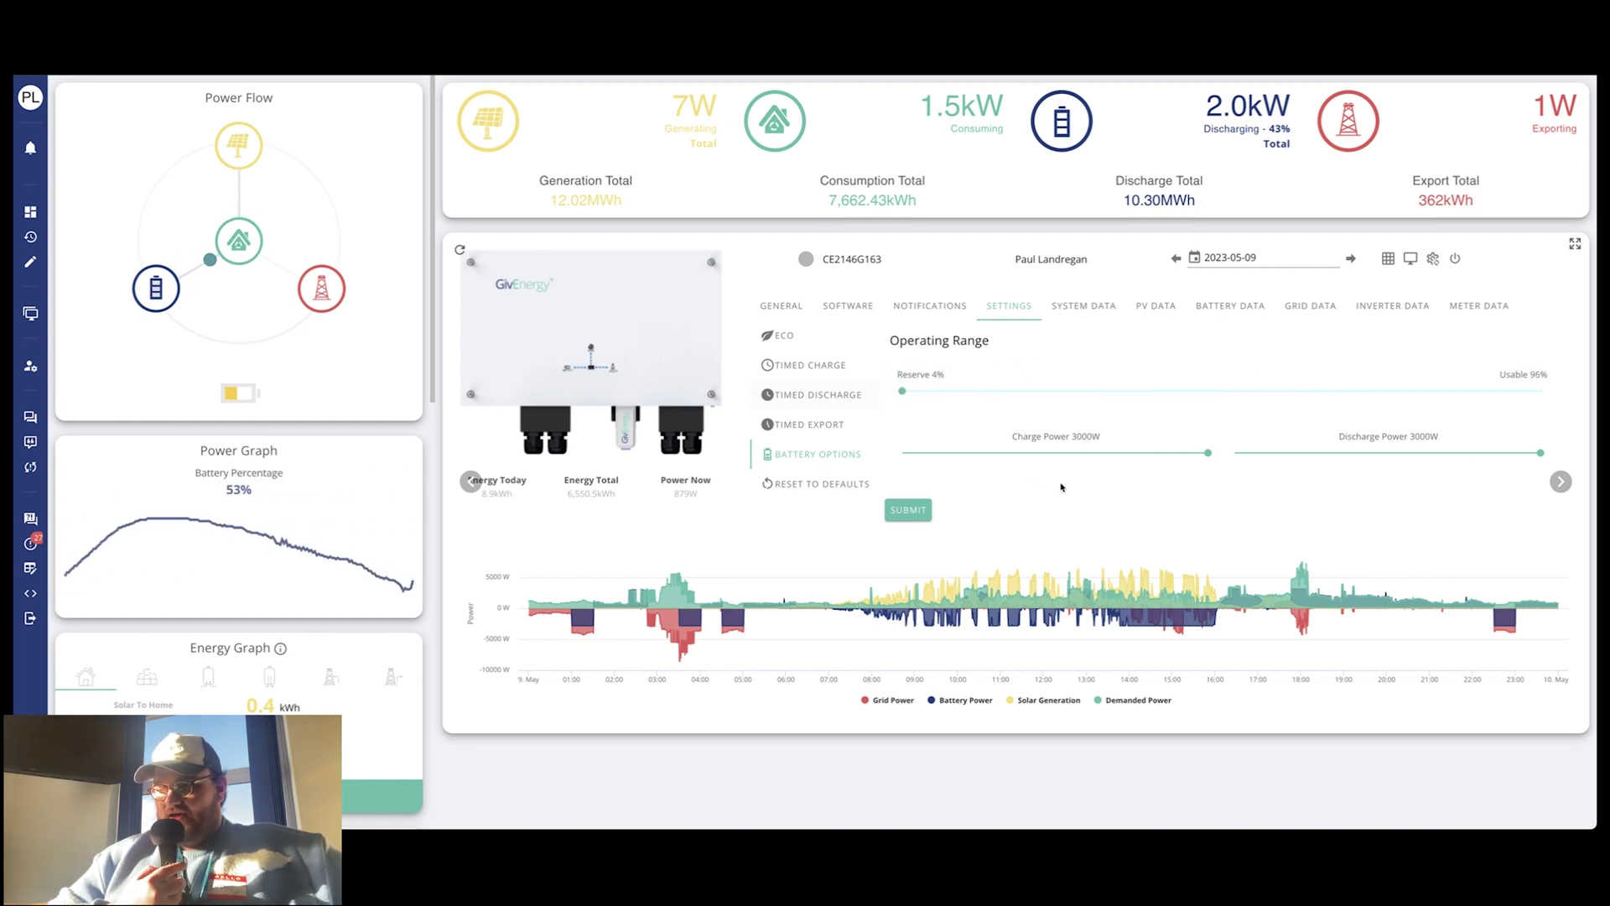
mouse_move(1206, 464)
left_mouse_down()
mouse_move(1016, 468)
mouse_move(1208, 461)
left_mouse_up()
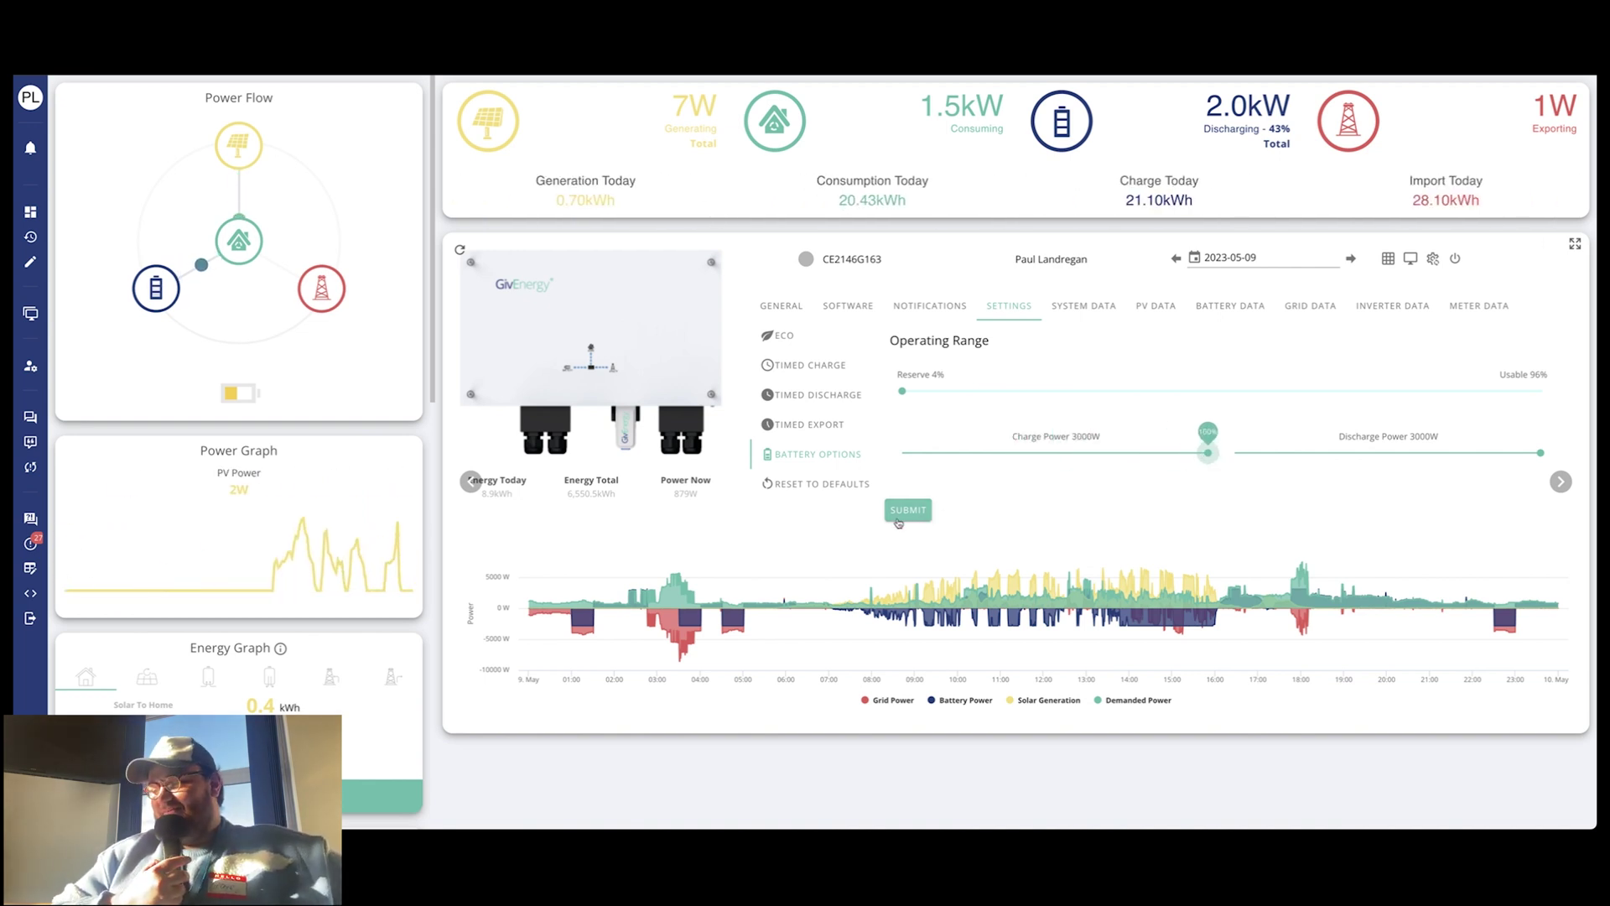
left_click(820, 485)
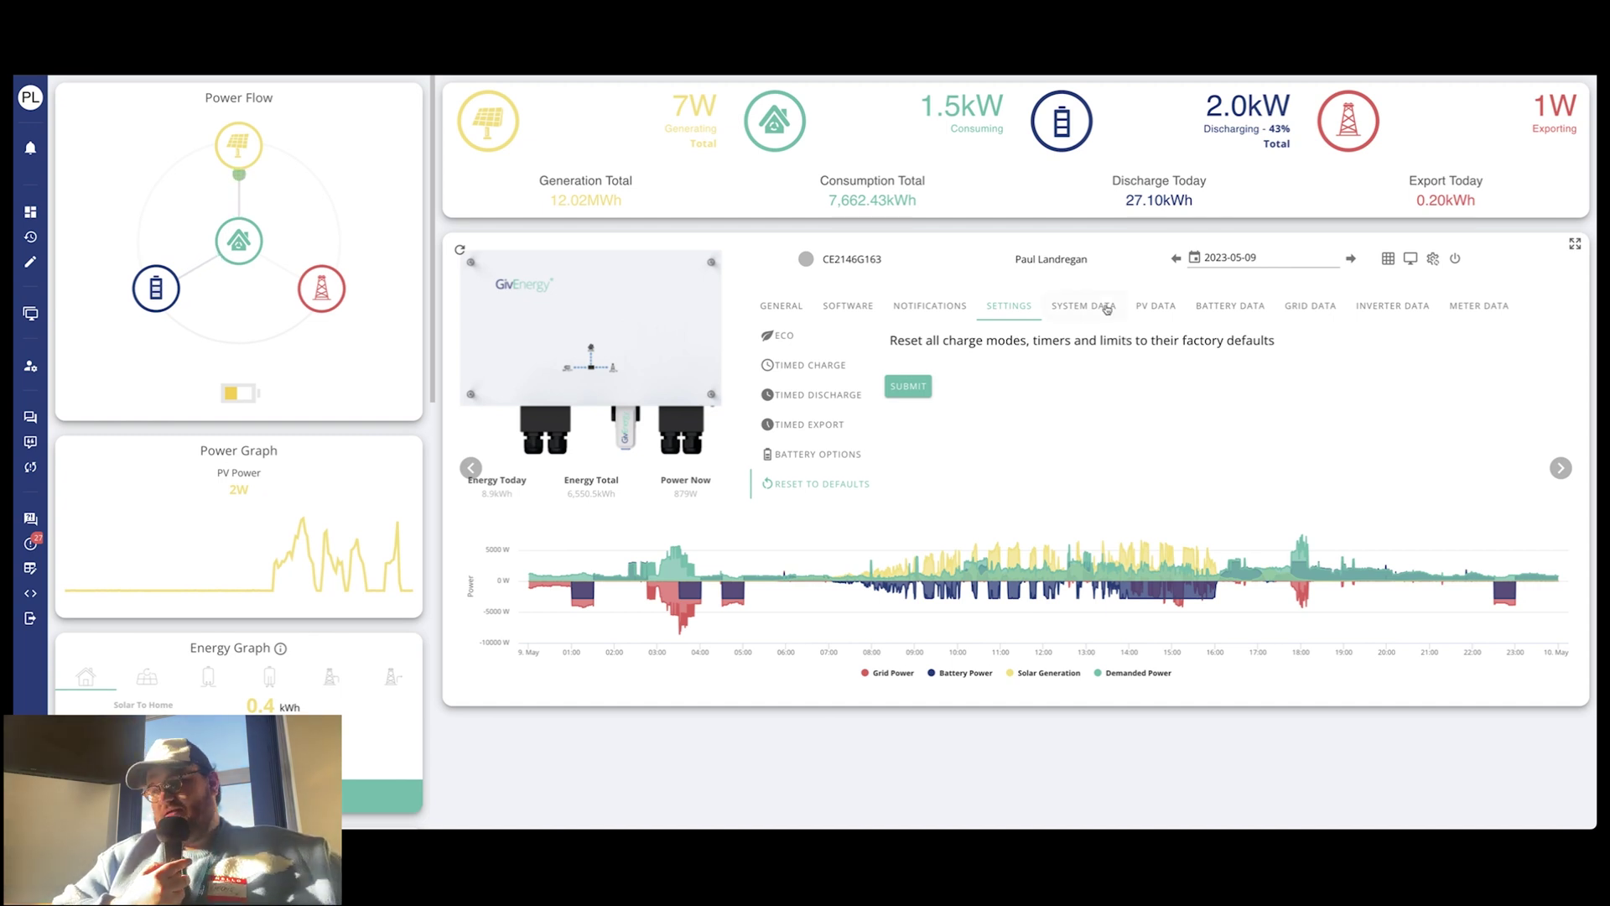
Page six times through the System Data readings, then switch to the PV Data table
left_click(1106, 307)
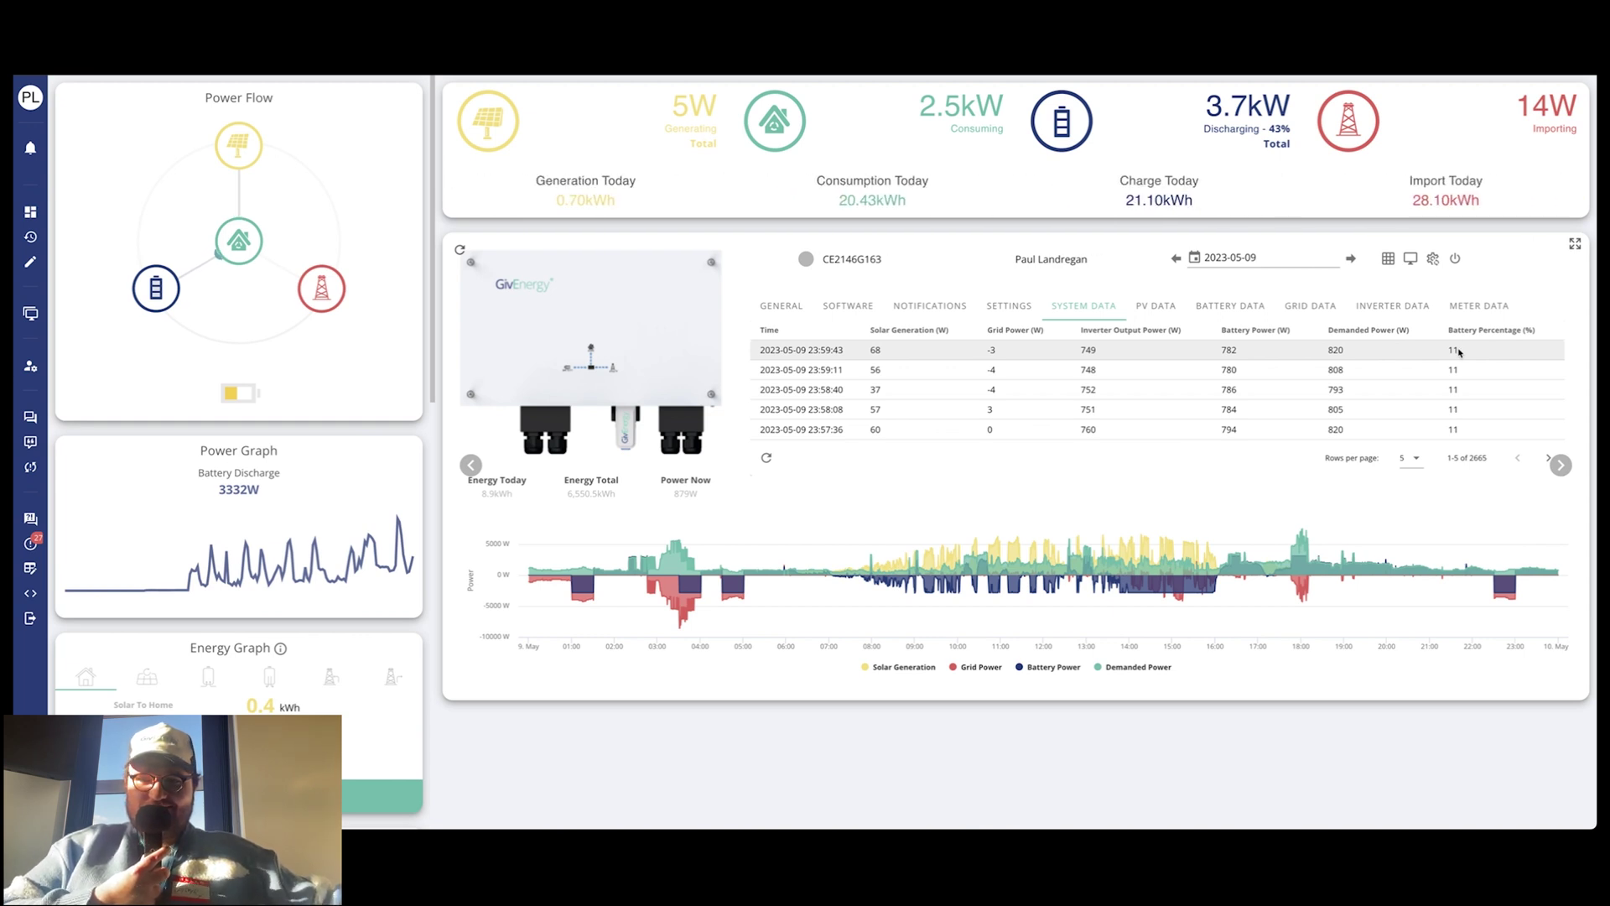
left_click(1546, 458)
left_click(1546, 458)
left_click(1546, 458)
left_click(1546, 458)
left_click(1546, 458)
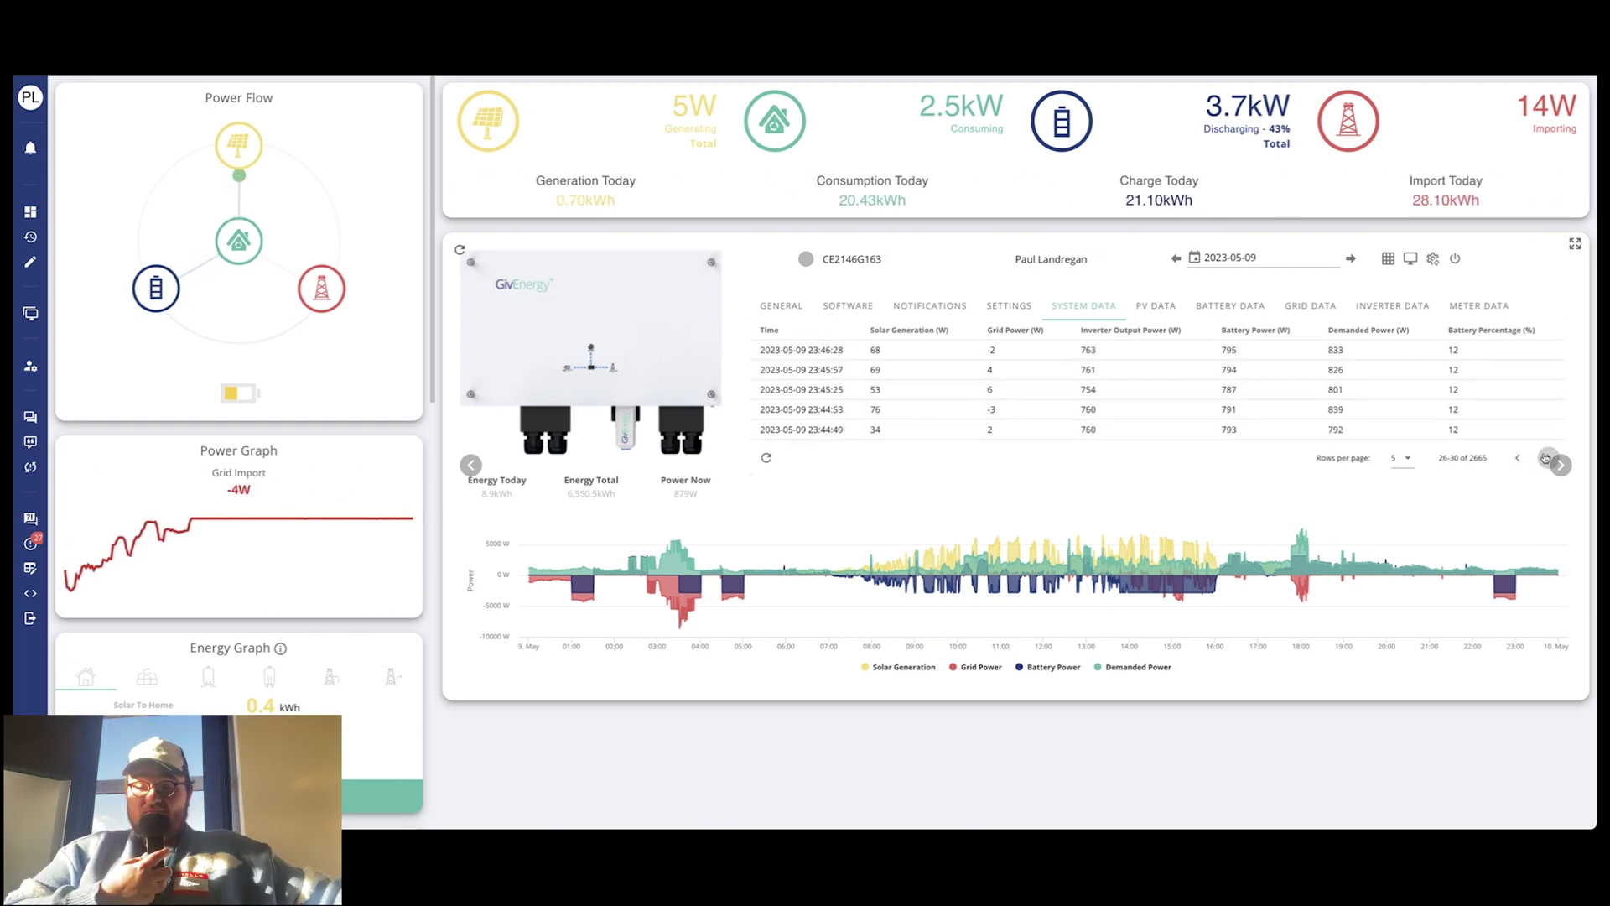
left_click(1546, 458)
left_click(1546, 458)
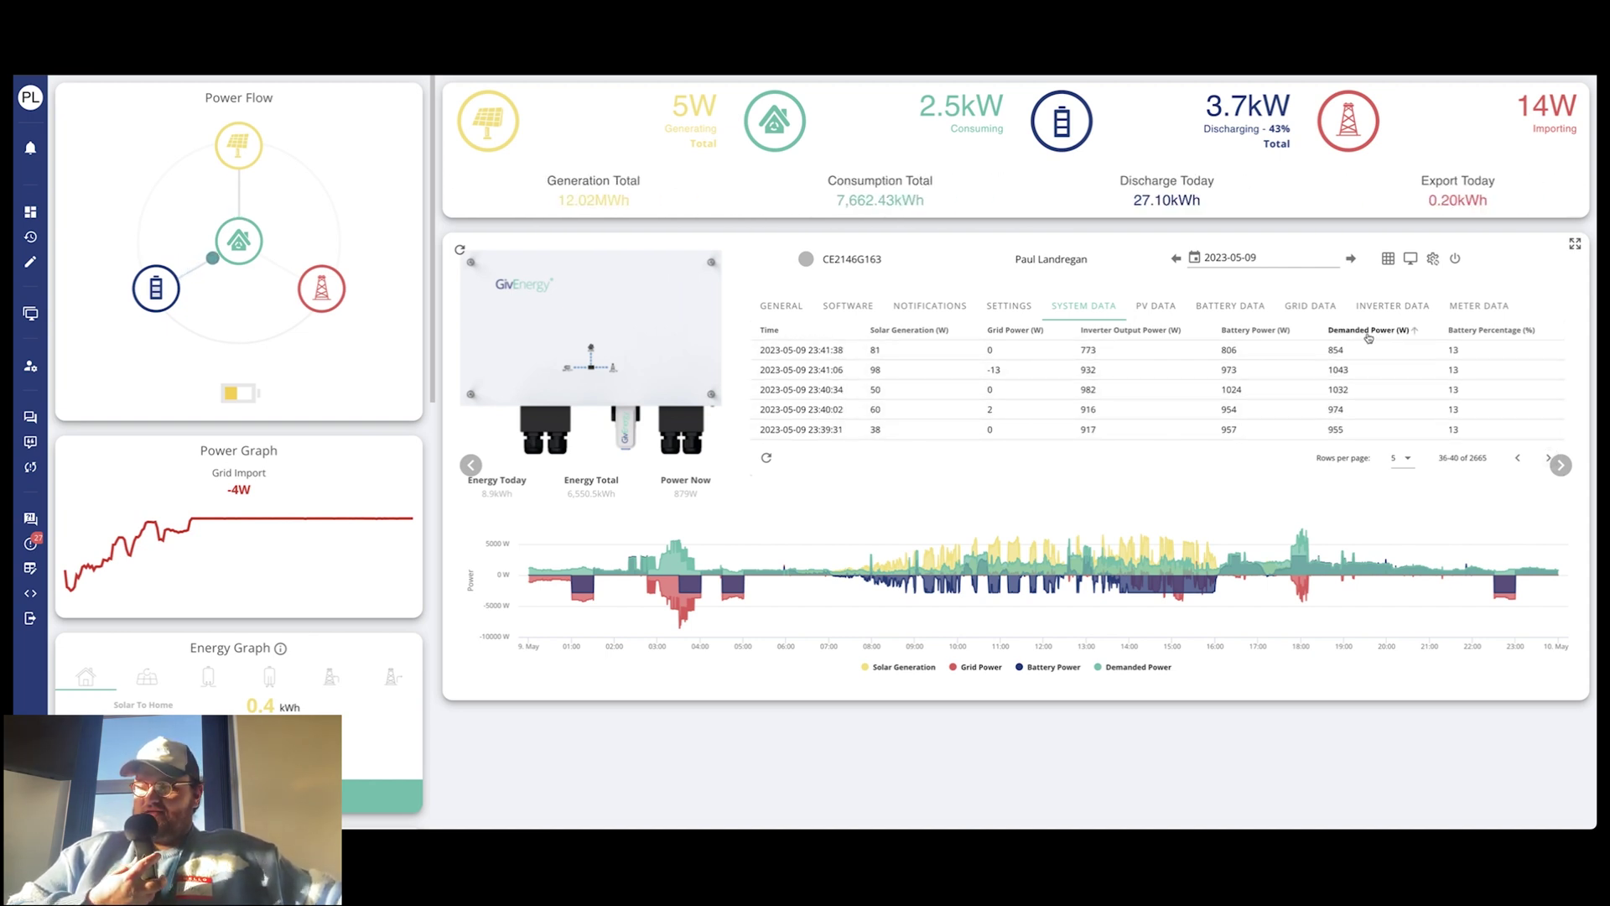
left_click(1141, 312)
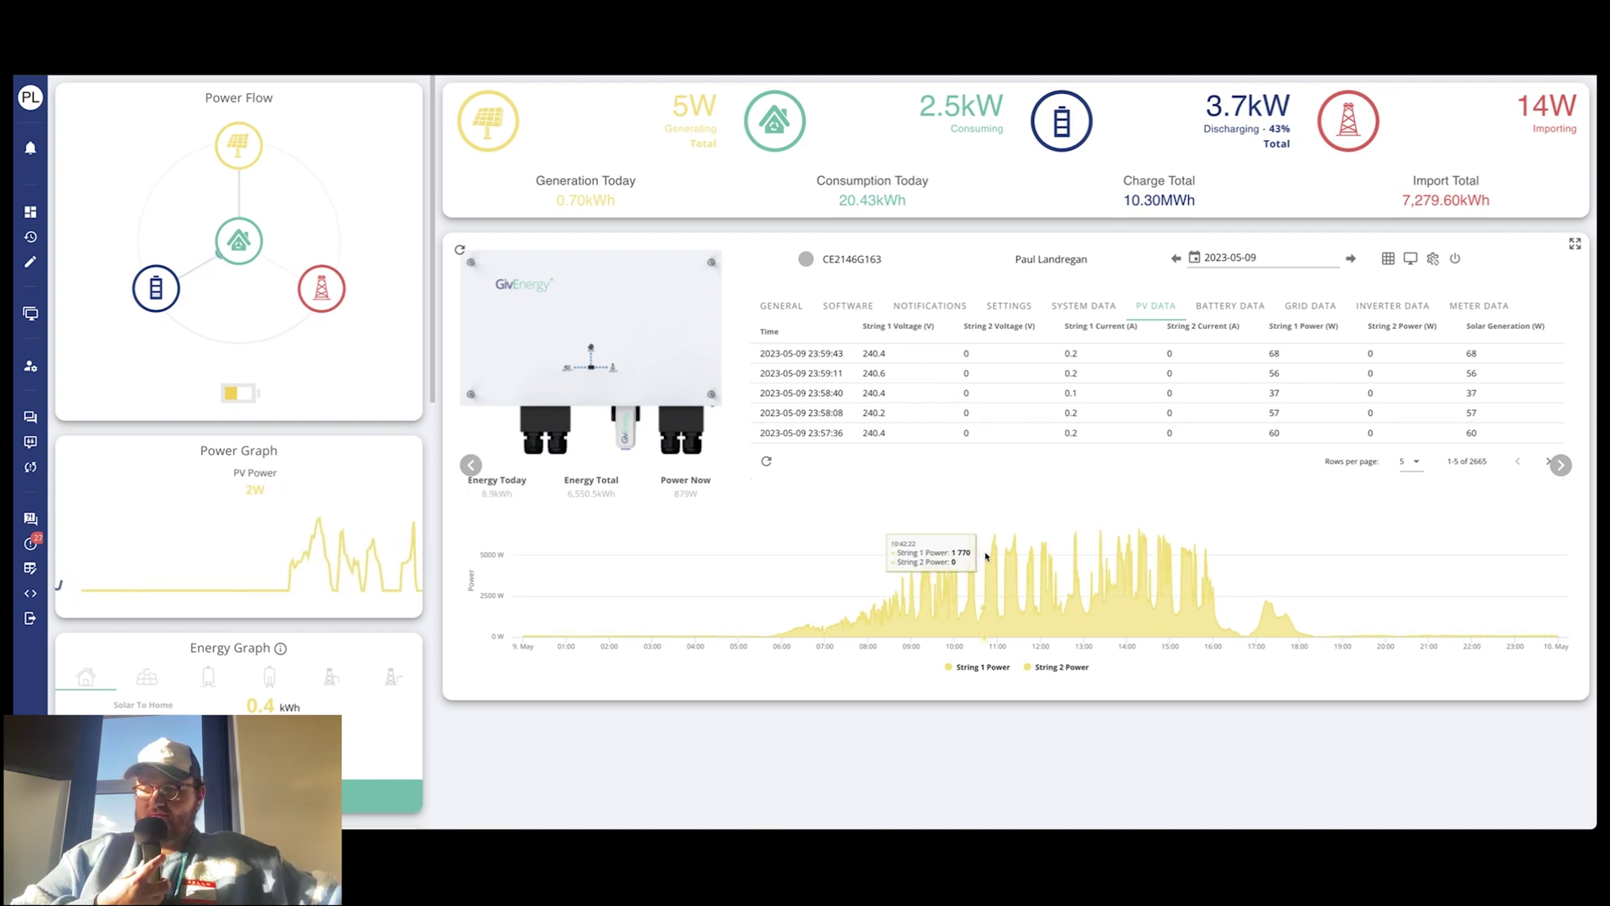
Hide and restore String 1 Power in the PV chart, showing its roughly 5000 W midday peak
left_click(970, 667)
left_click(972, 669)
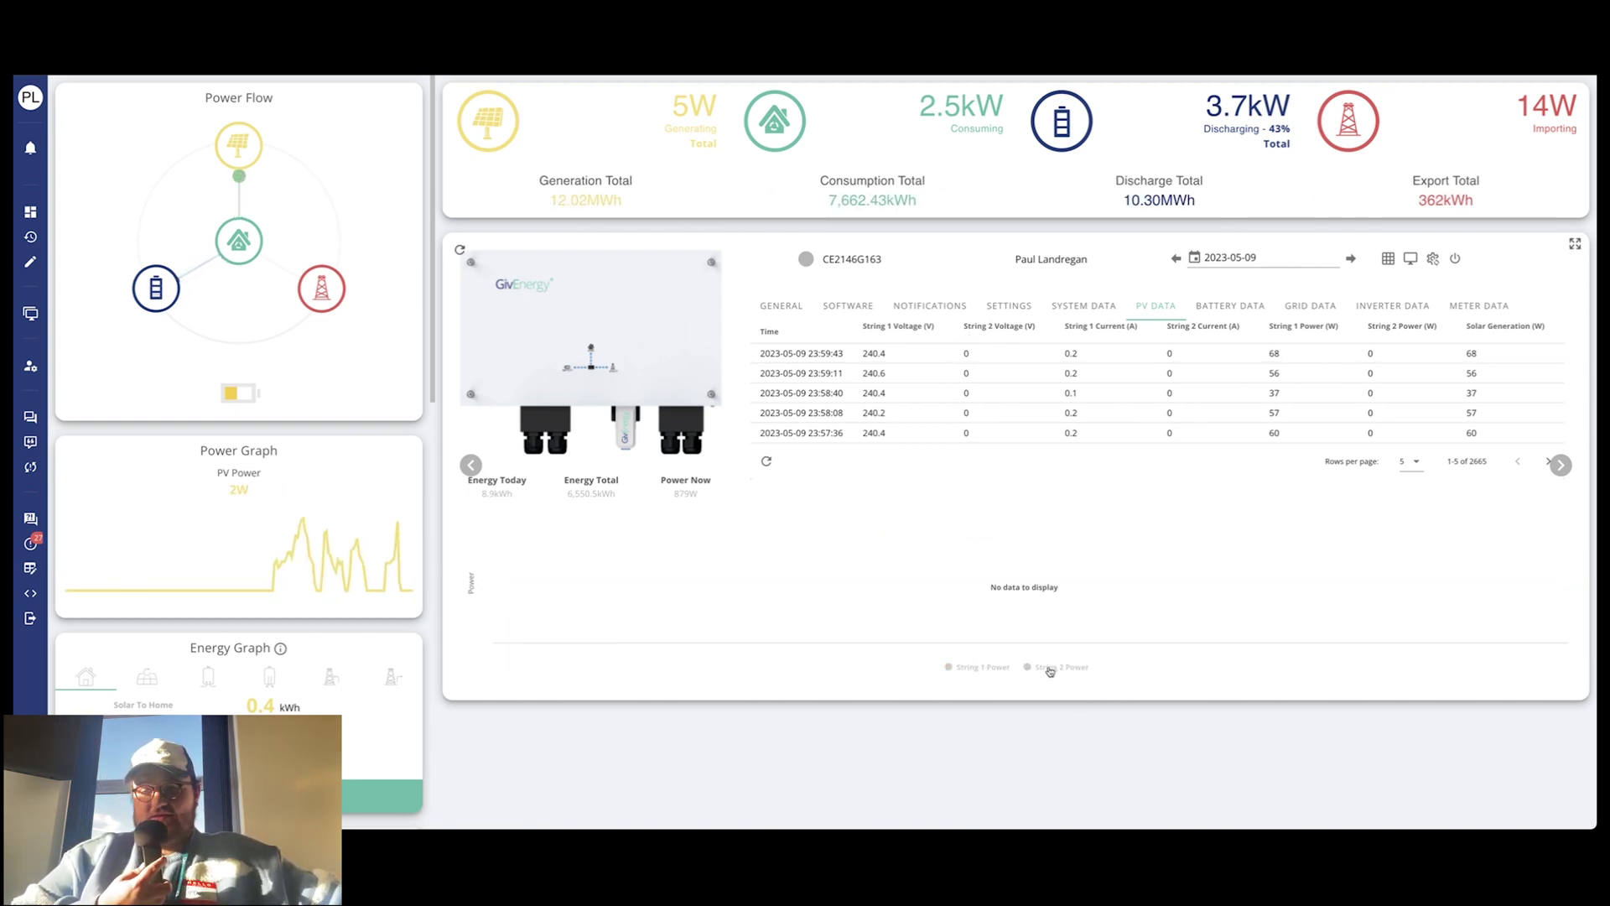
left_click(973, 671)
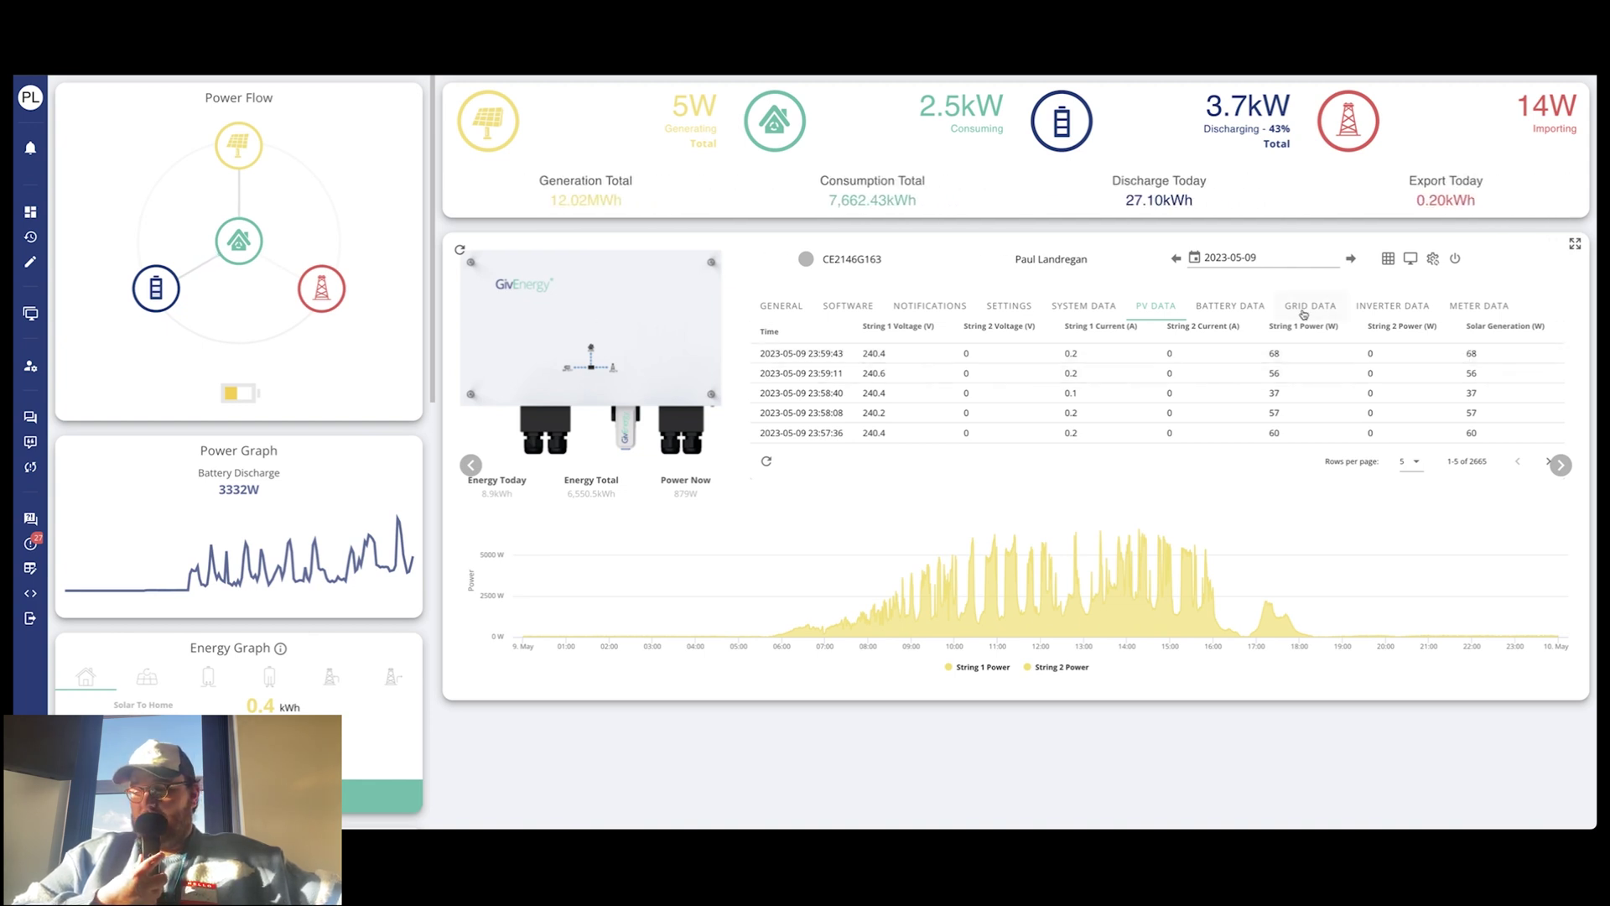
Show the BATTERY DATA table and page forward through the first few pages of readings
left_click(1243, 308)
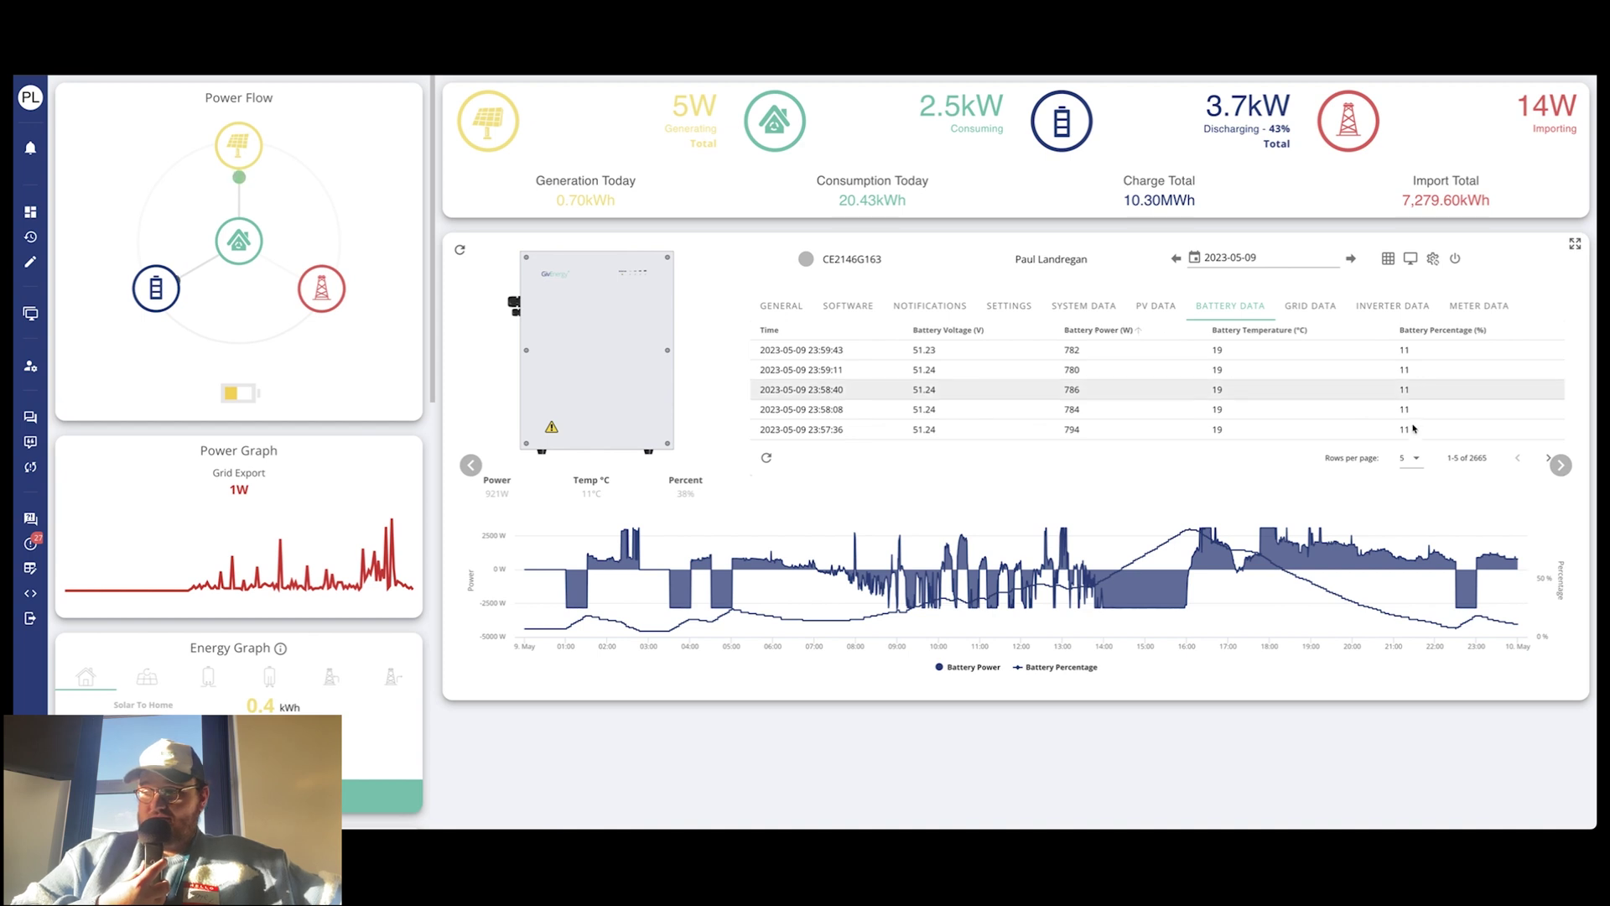
left_click(1549, 460)
left_click(1549, 460)
left_click(1550, 460)
left_click(1550, 459)
left_click(1550, 459)
left_click(1550, 459)
left_click(1549, 460)
left_click(1549, 460)
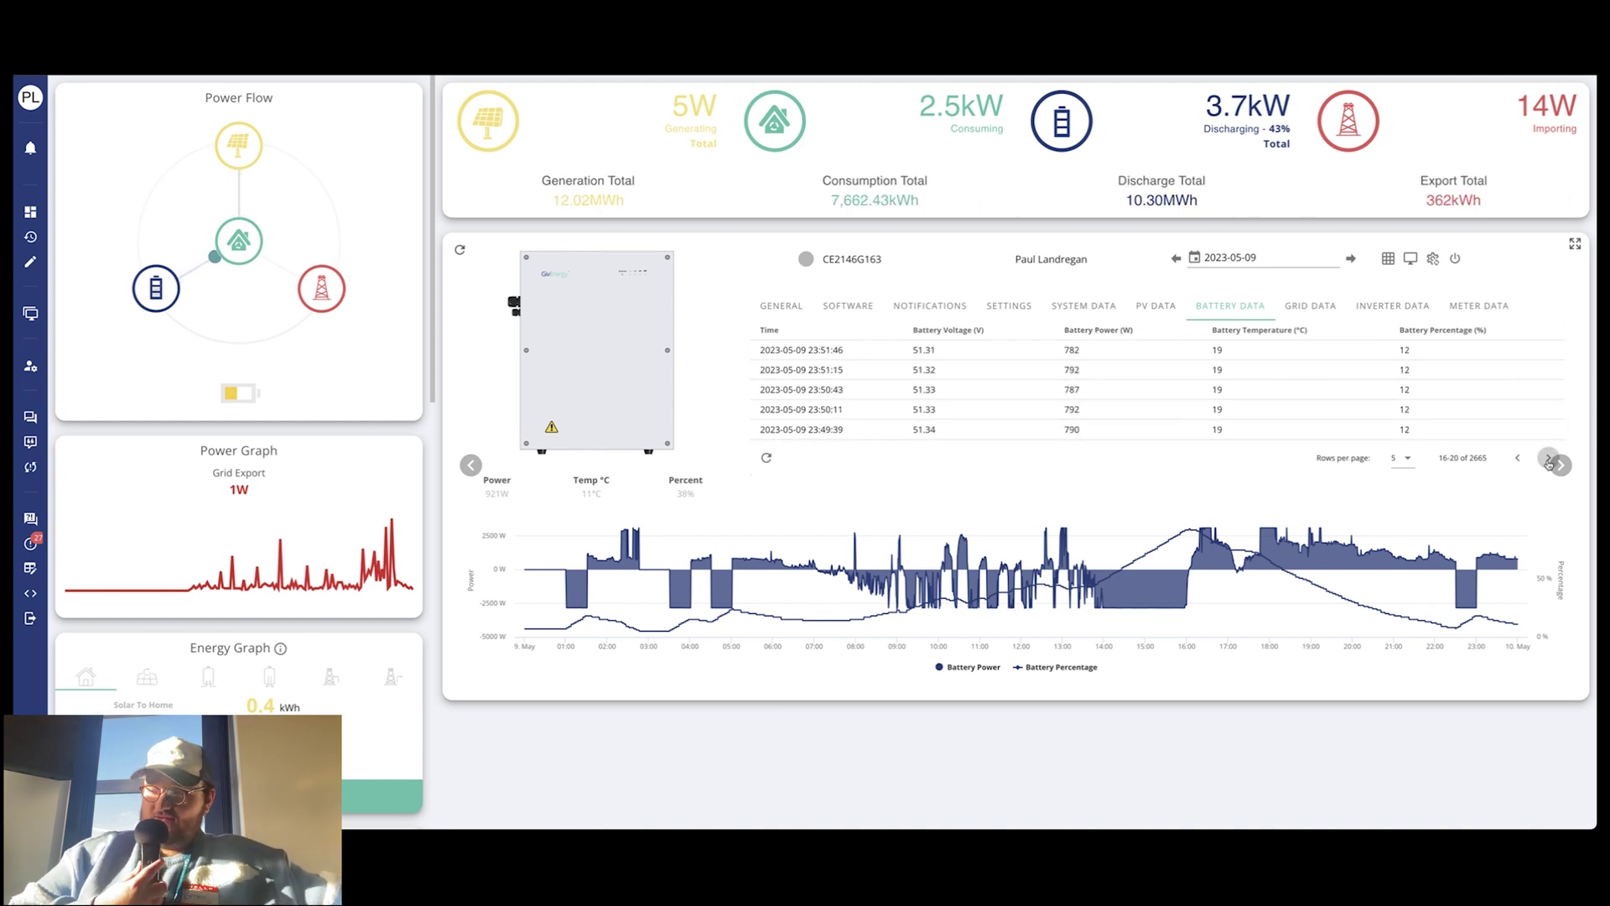
left_click(1550, 460)
left_click(1550, 460)
left_click(1549, 460)
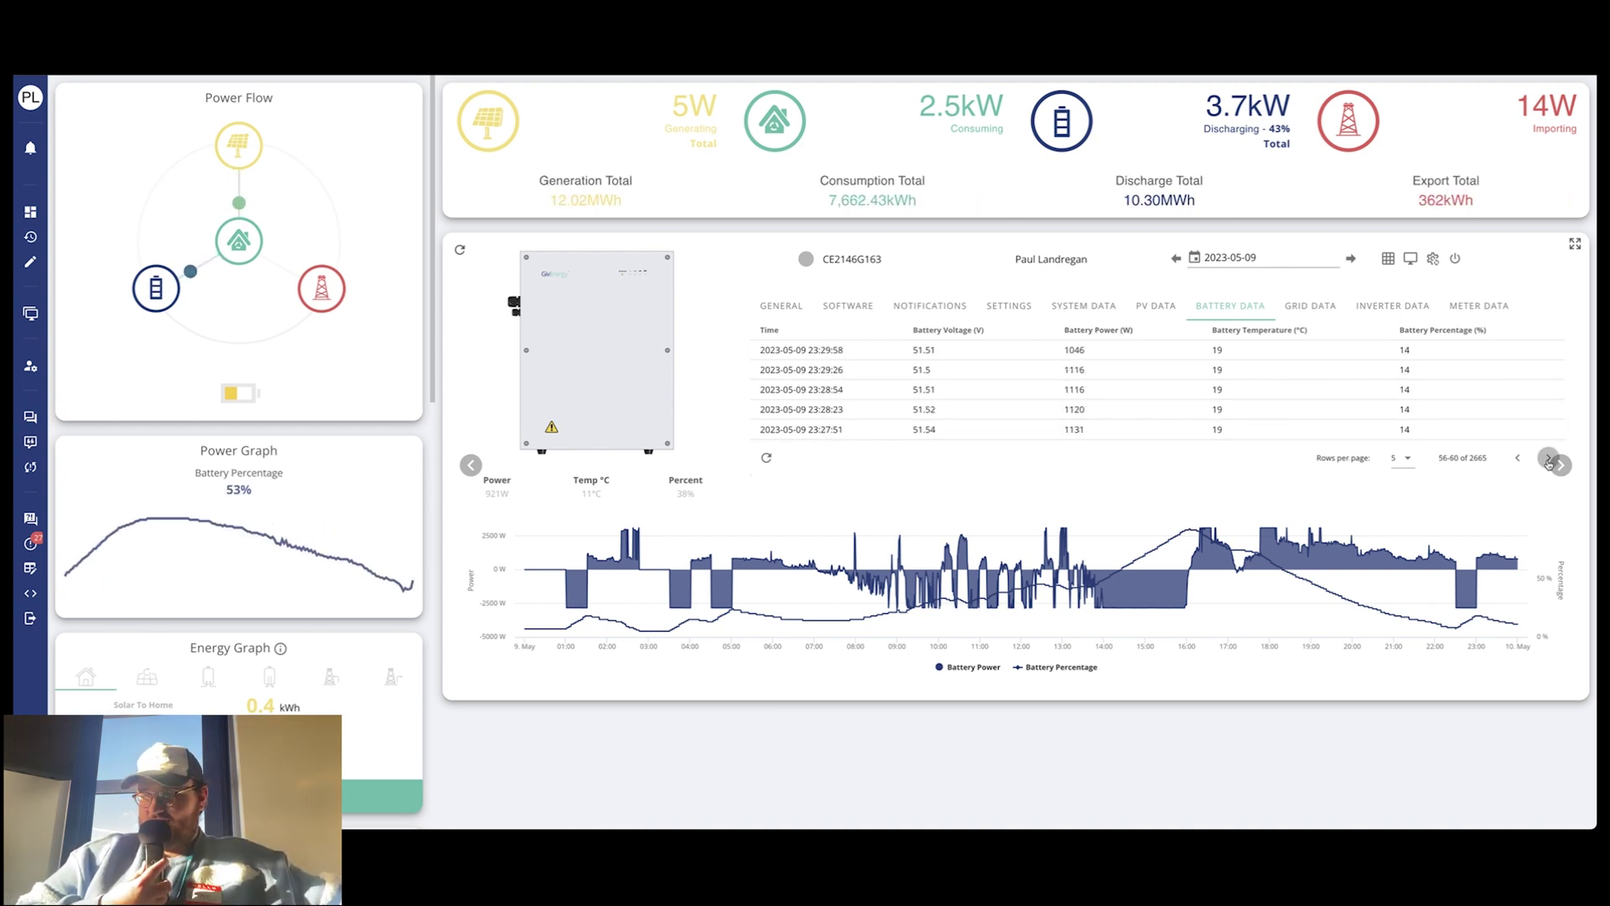
Keep paging forward through the battery readings toward rows 201–205 of 2665
left_click(1548, 461)
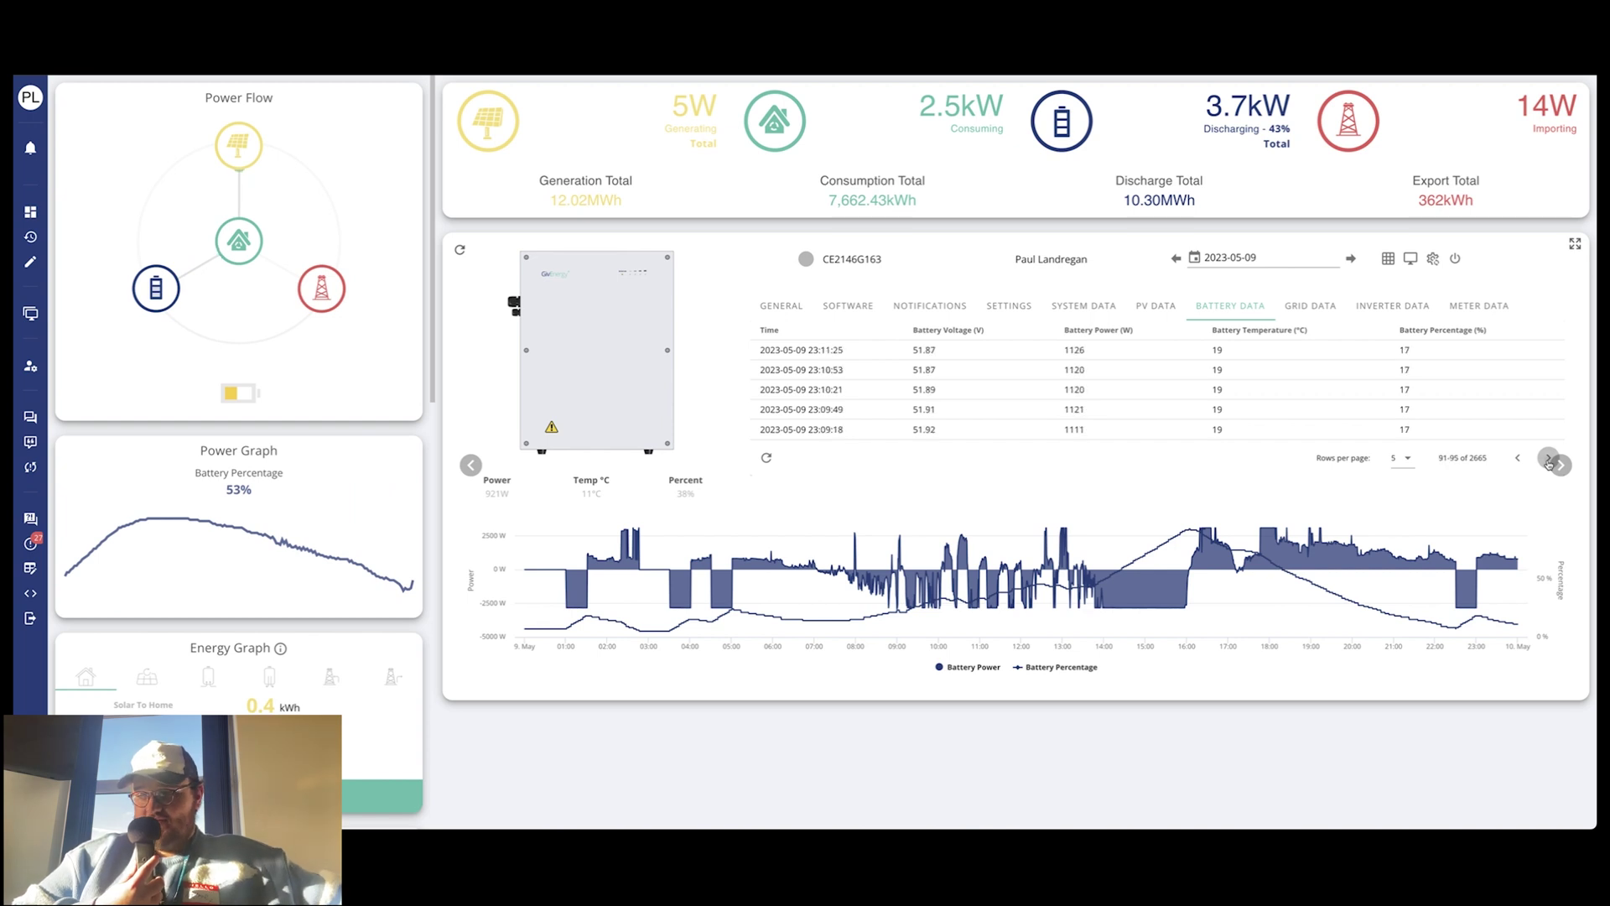
left_click(1548, 460)
left_click(1549, 461)
left_click(1548, 460)
left_click(1548, 460)
left_click(1549, 461)
left_click(1548, 461)
left_click(1548, 460)
left_click(1548, 461)
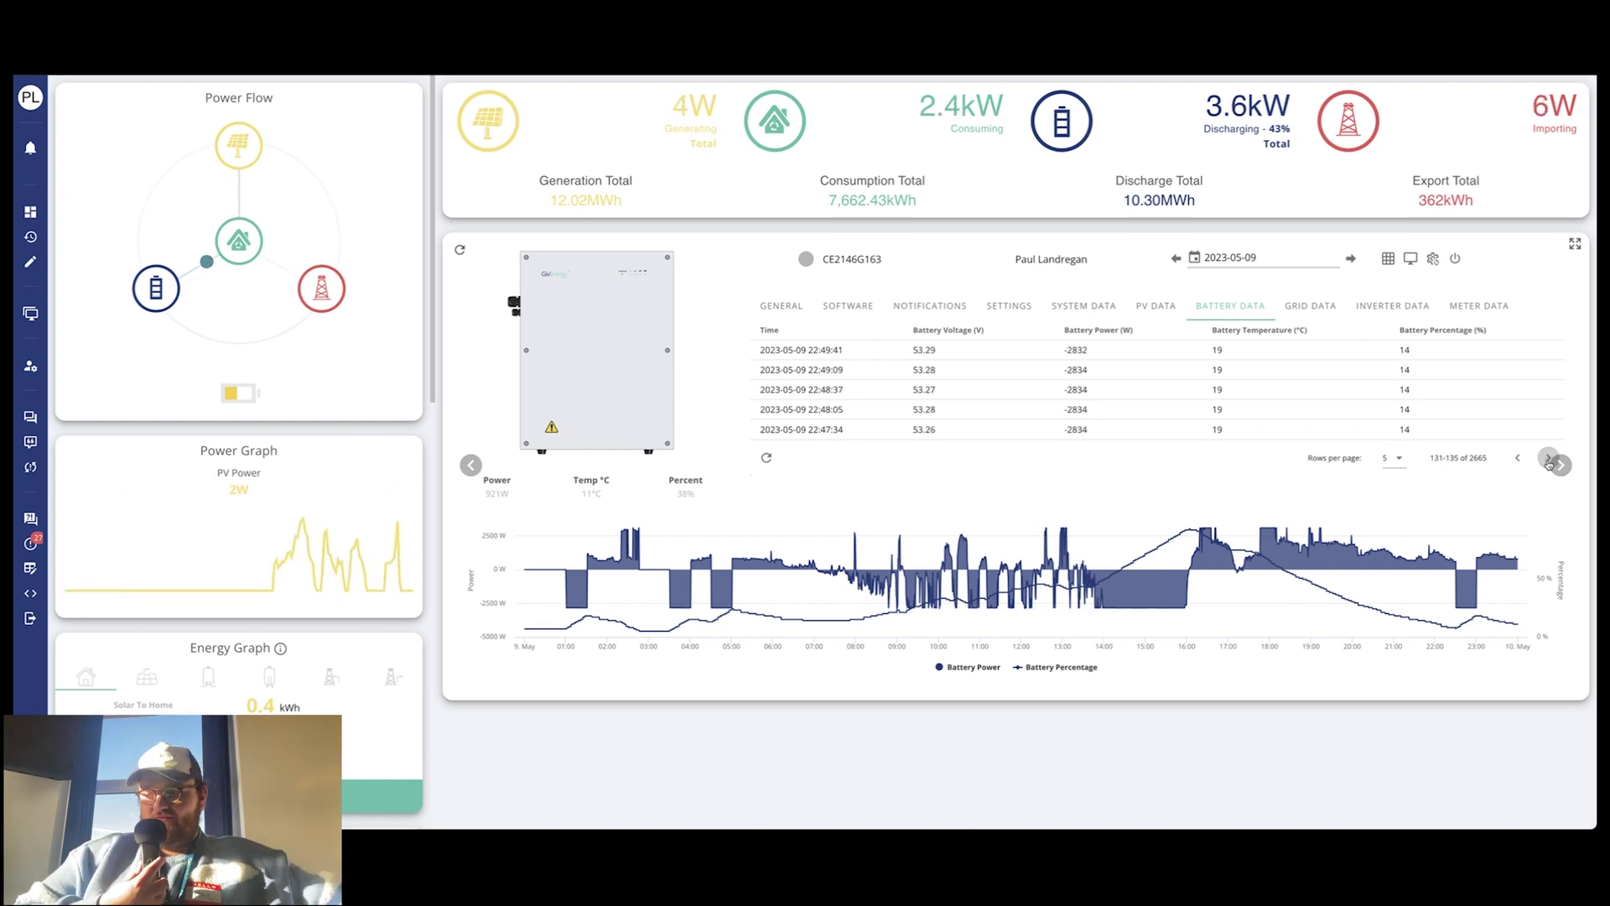
left_click(1548, 461)
left_click(1548, 461)
left_click(1548, 461)
left_click(1548, 460)
left_click(1548, 460)
left_click(1549, 460)
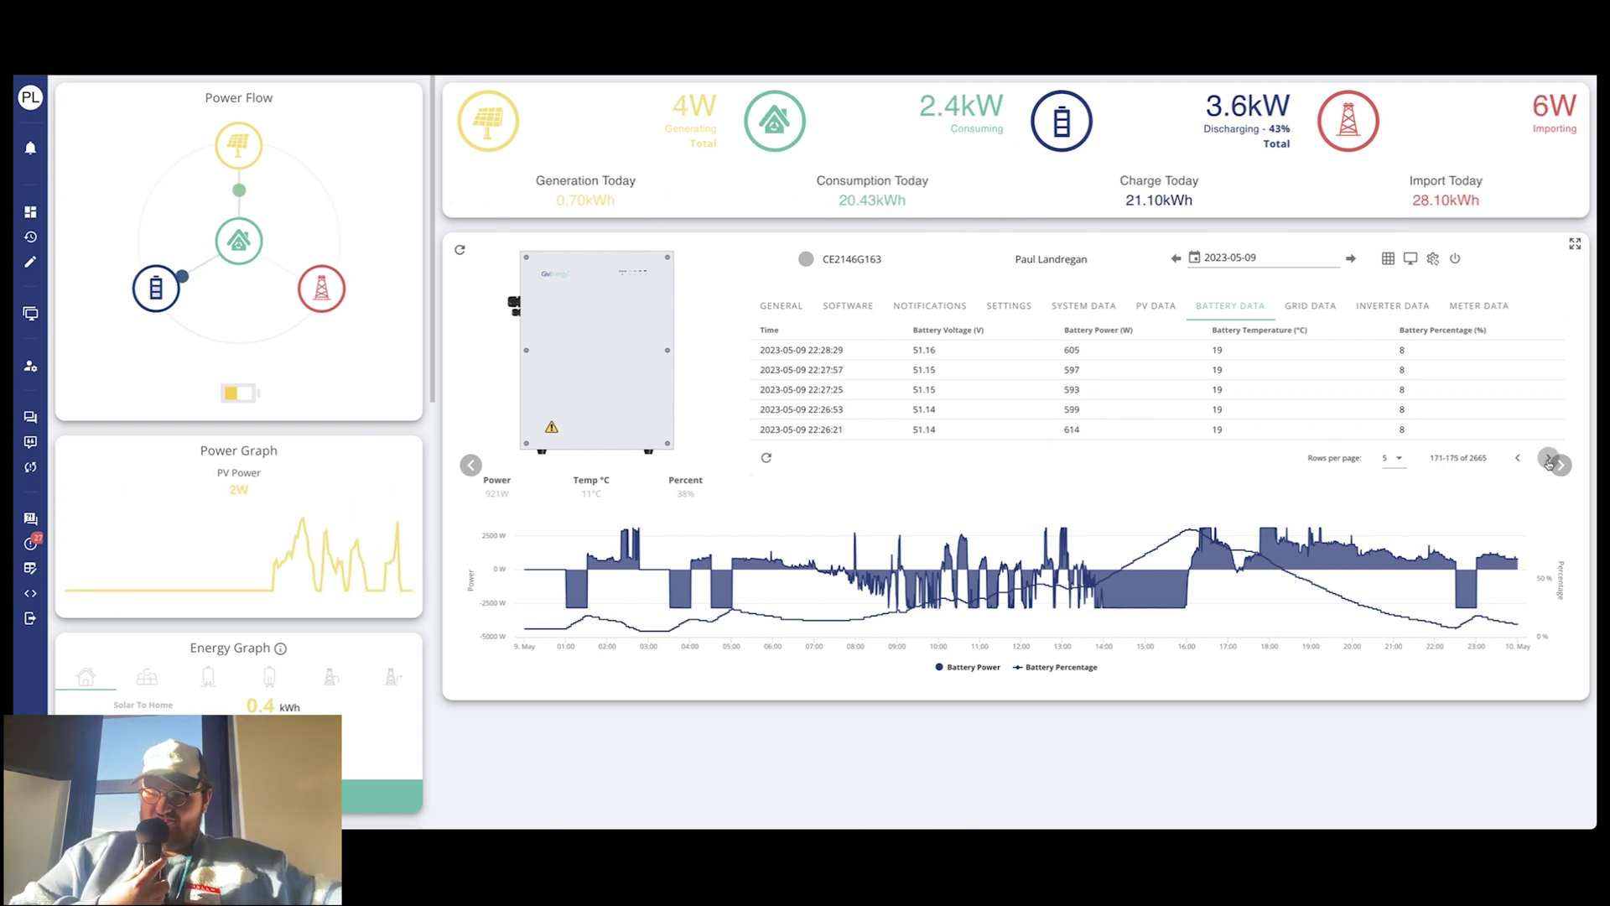
left_click(1548, 460)
left_click(1549, 460)
left_click(1548, 460)
left_click(1548, 461)
left_click(1548, 460)
left_click(1549, 461)
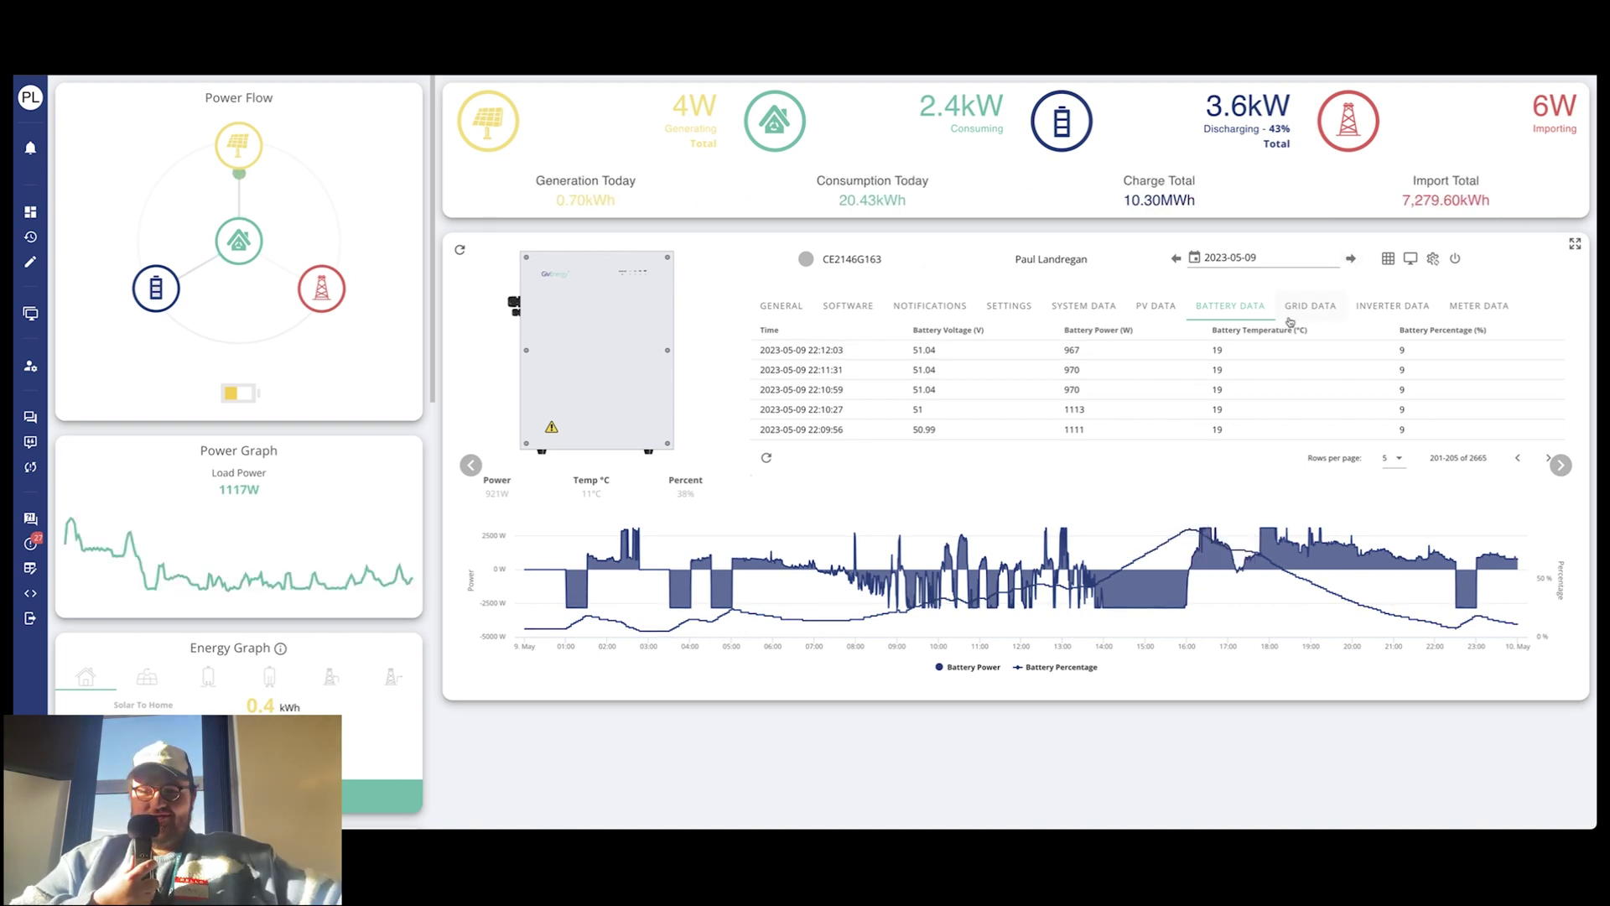
Show the inverter's 9 May 2023 grid voltage, frequency and power readings with the grid chart
left_click(1312, 305)
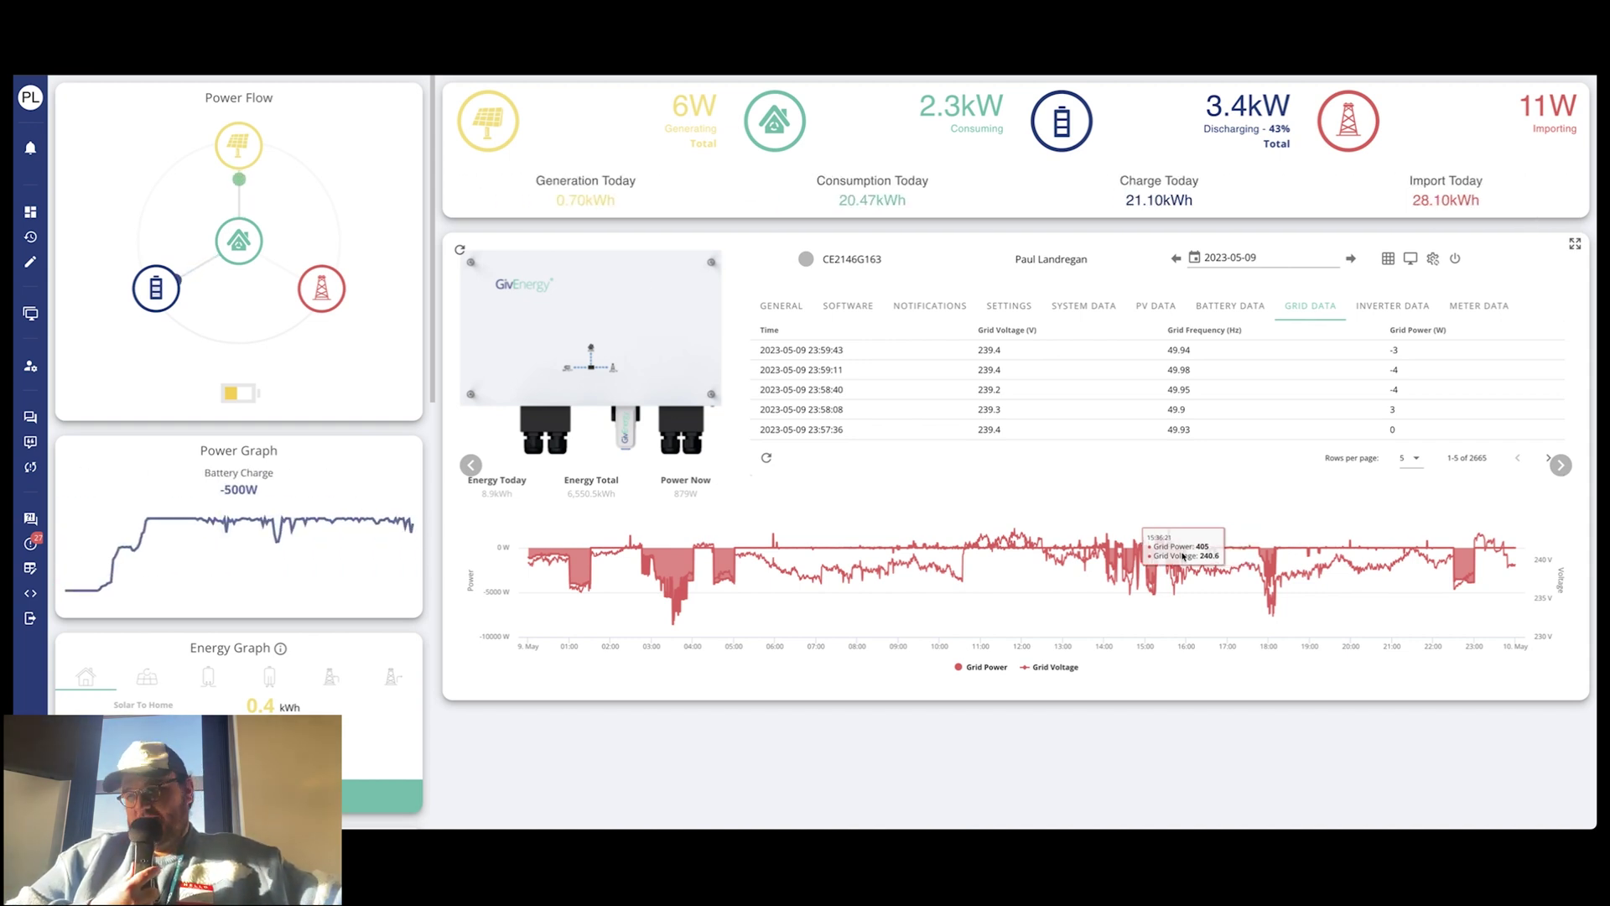
View inverter output power and temperature, then the meter's import, export, PV and battery energy totals
left_click(1414, 308)
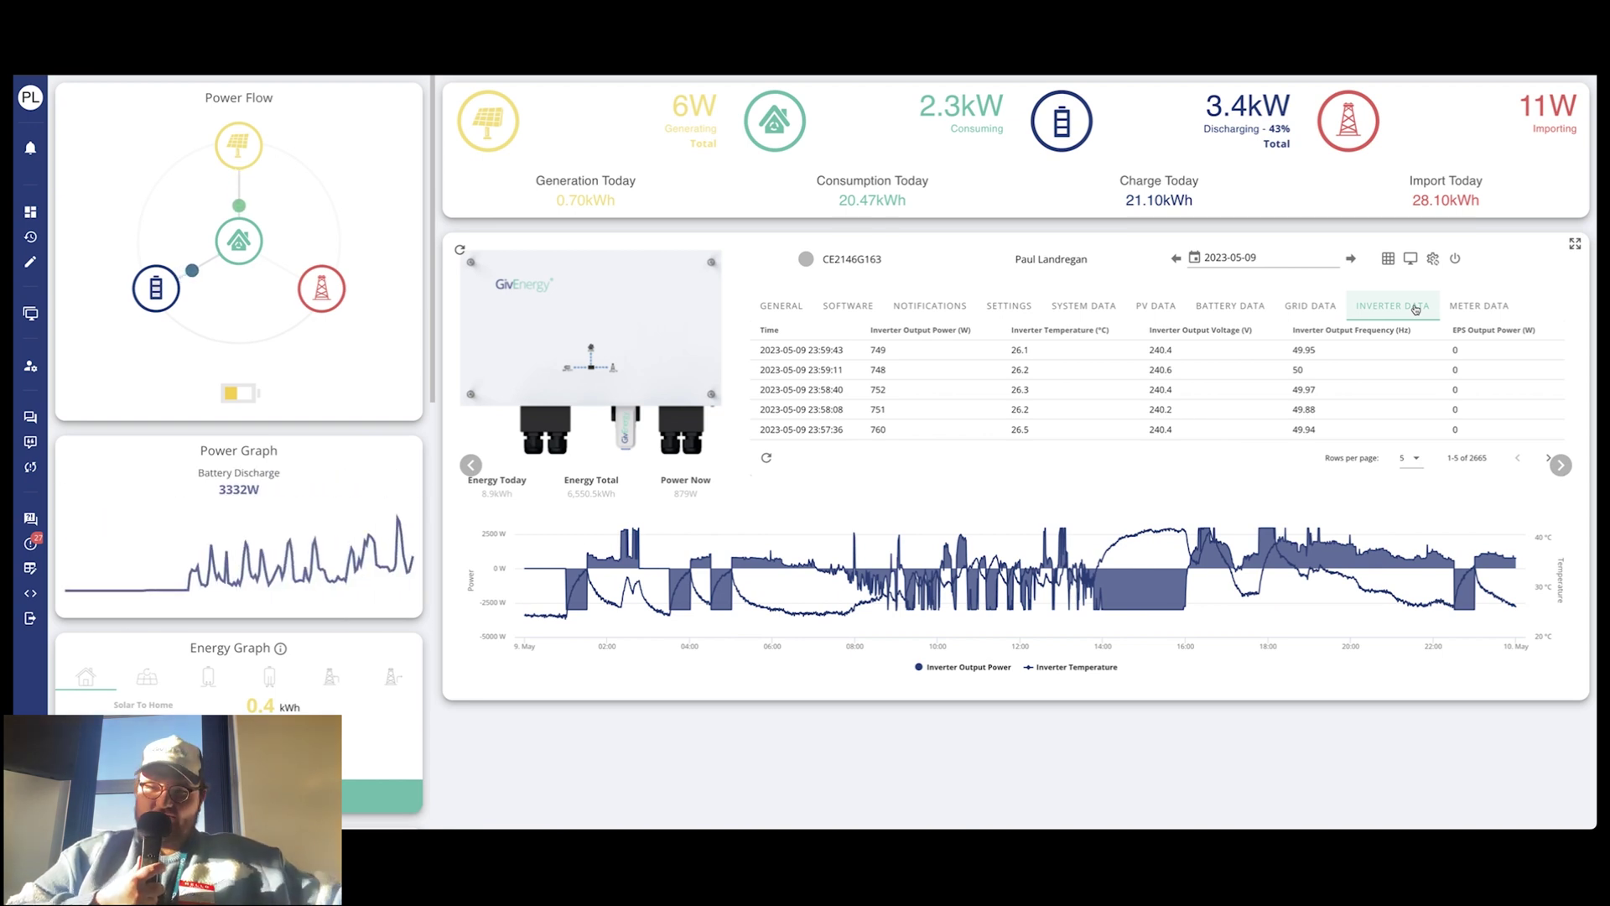
left_click(1471, 310)
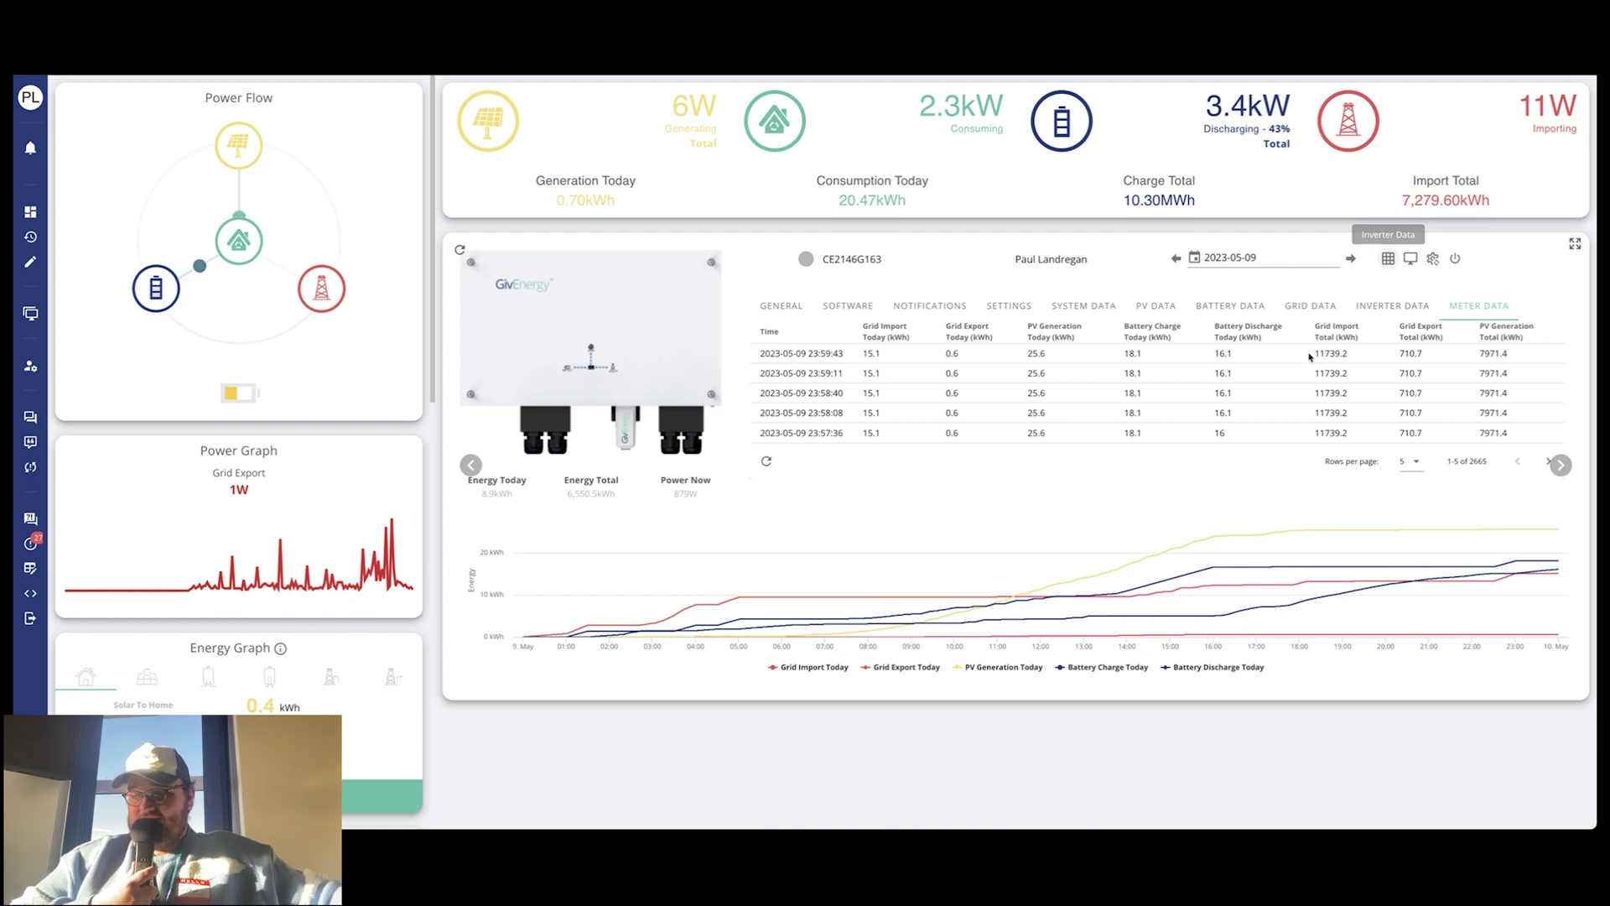
mouse_move(1319, 629)
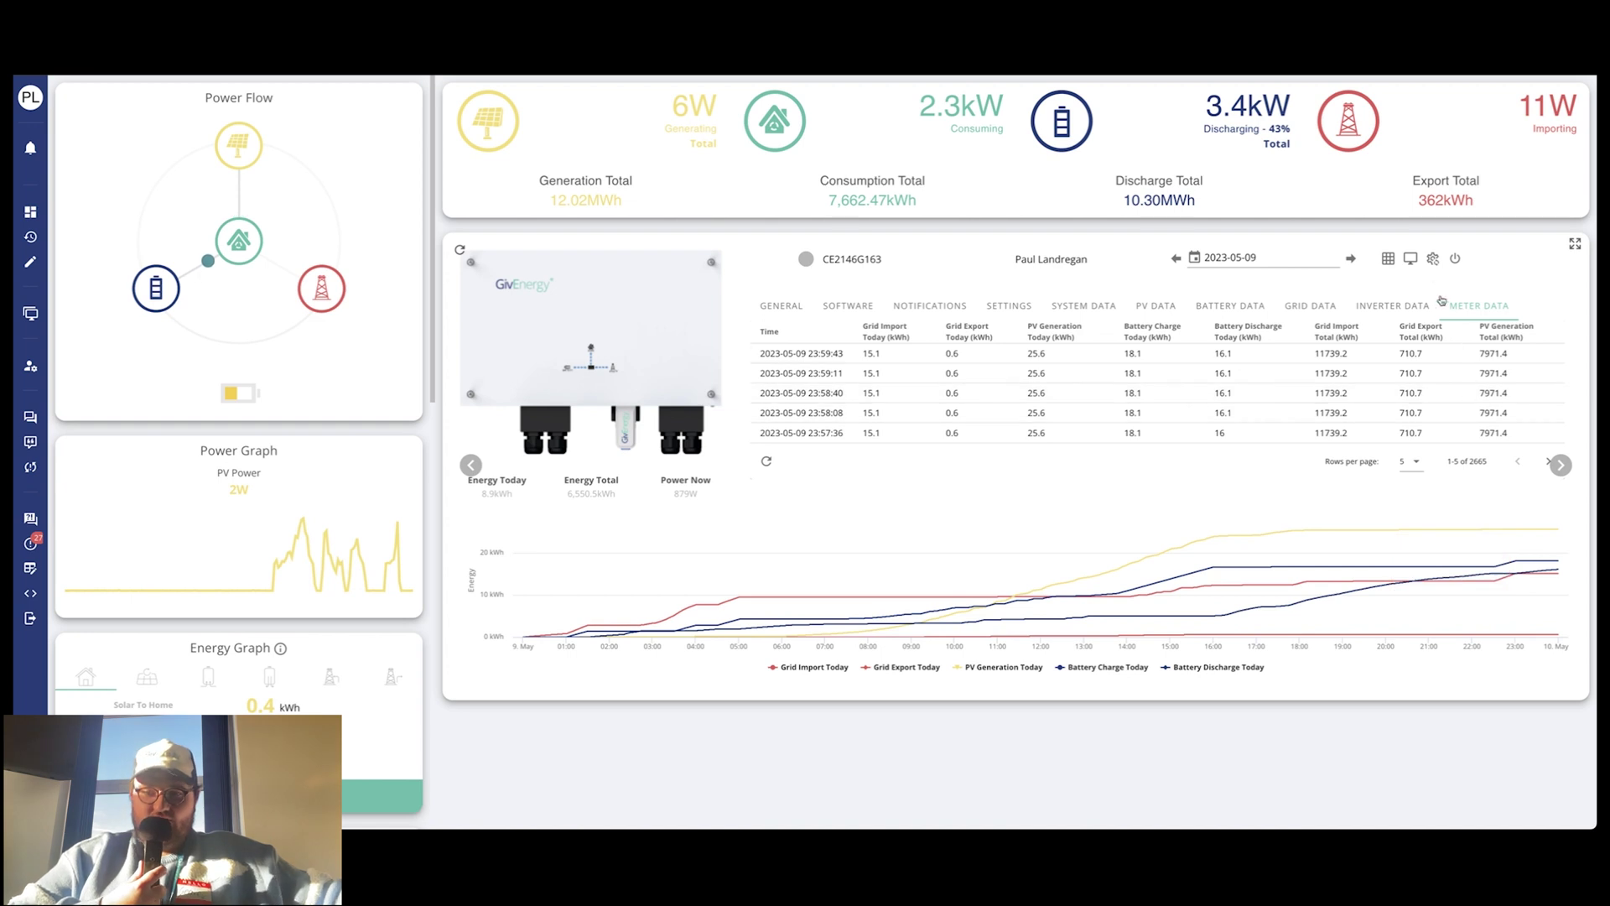
Open the full inverter data page, view its meter data and power graphs, then Inverter Information
left_click(1387, 259)
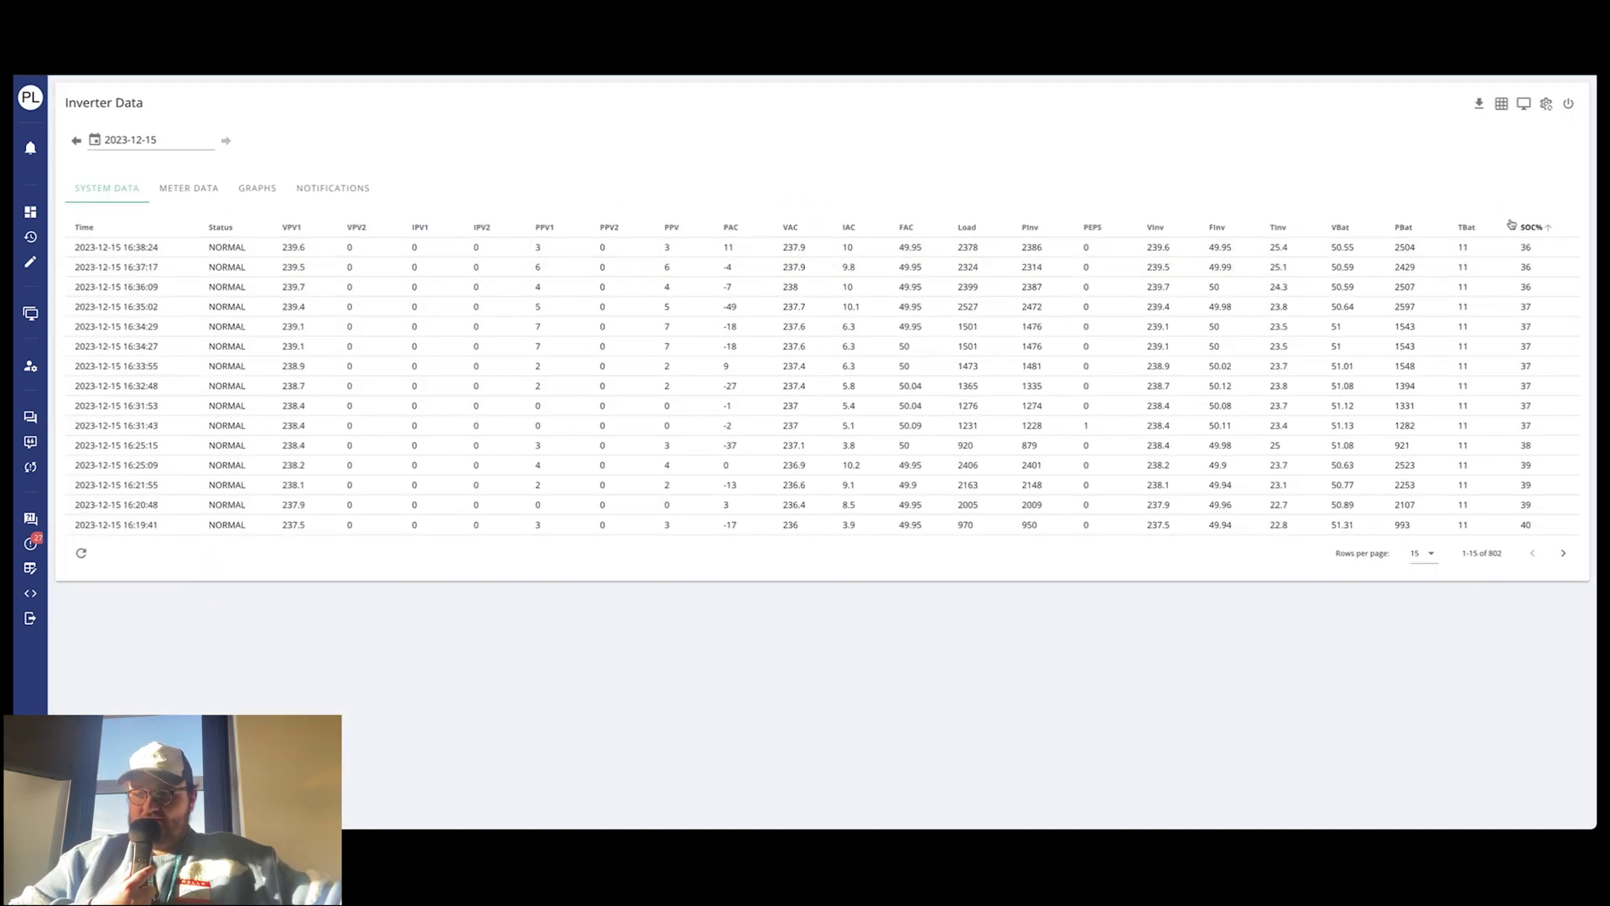
left_click(197, 194)
left_click(244, 190)
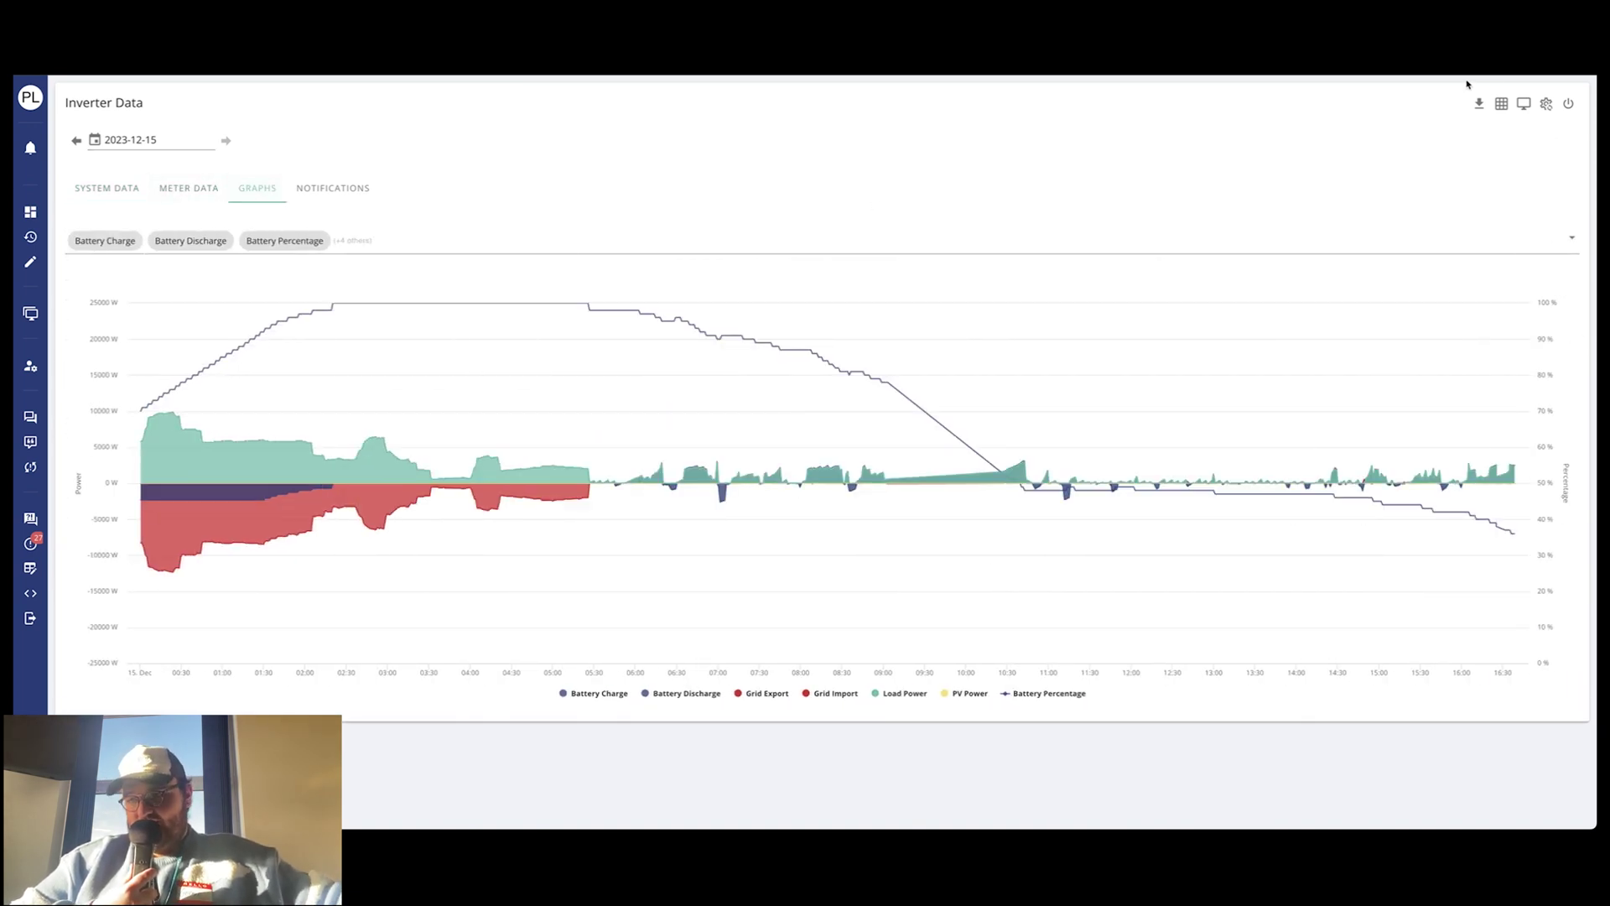
left_click(1525, 104)
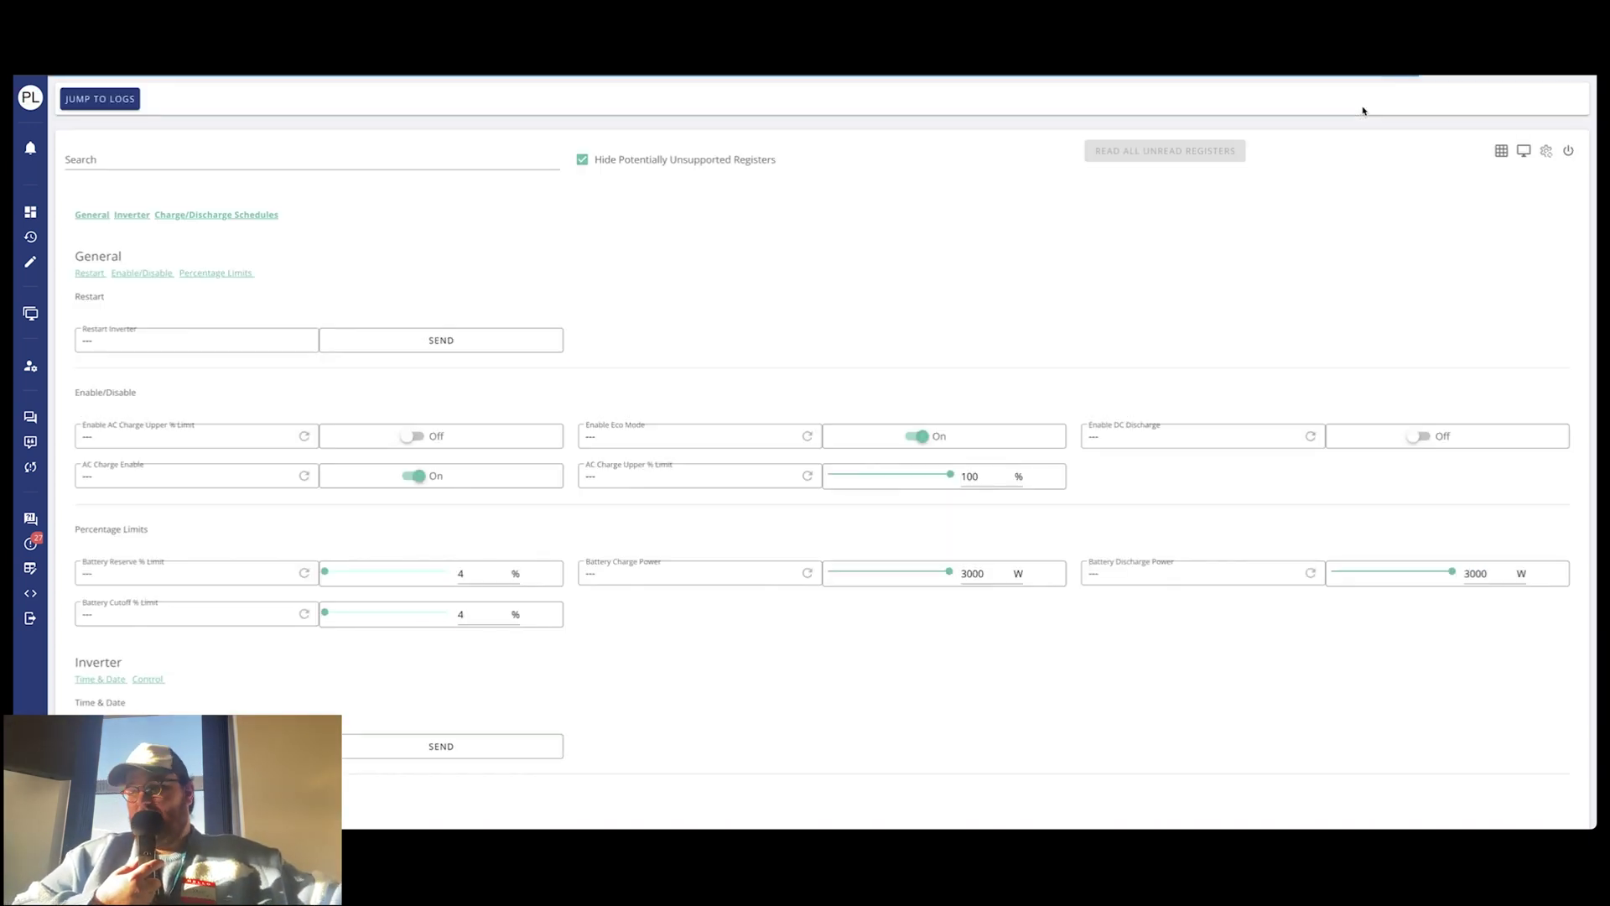
Page the Remote Control History to pages 2 and 3 (entries 31–45), then return to the top
scroll(1214, 263, "down", 10)
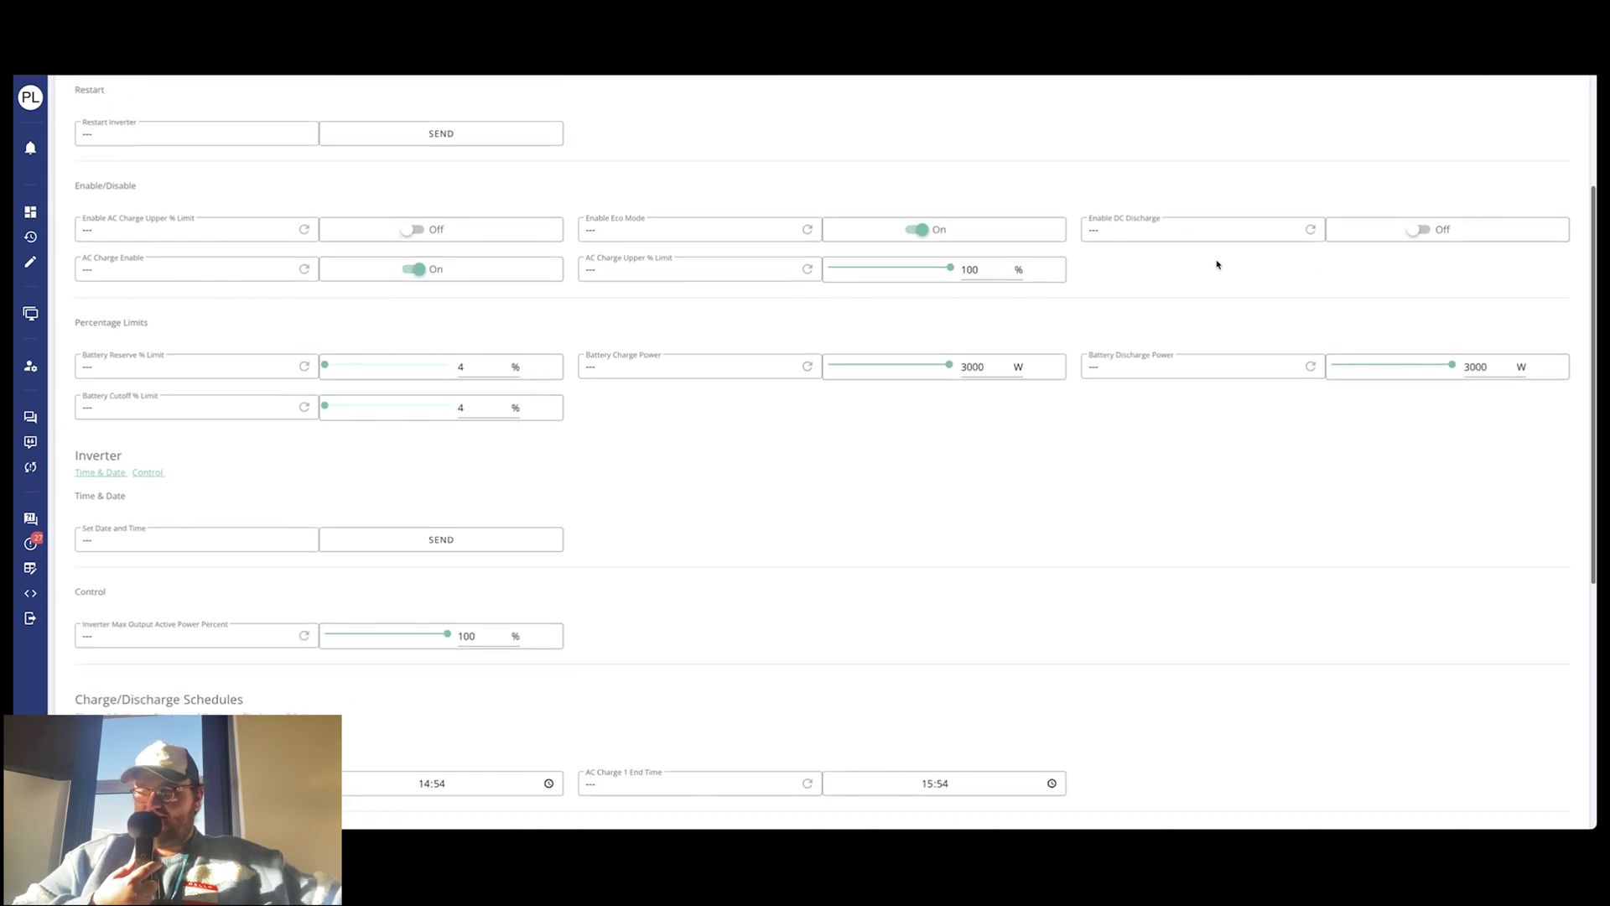
scroll(1217, 264, "down", 4)
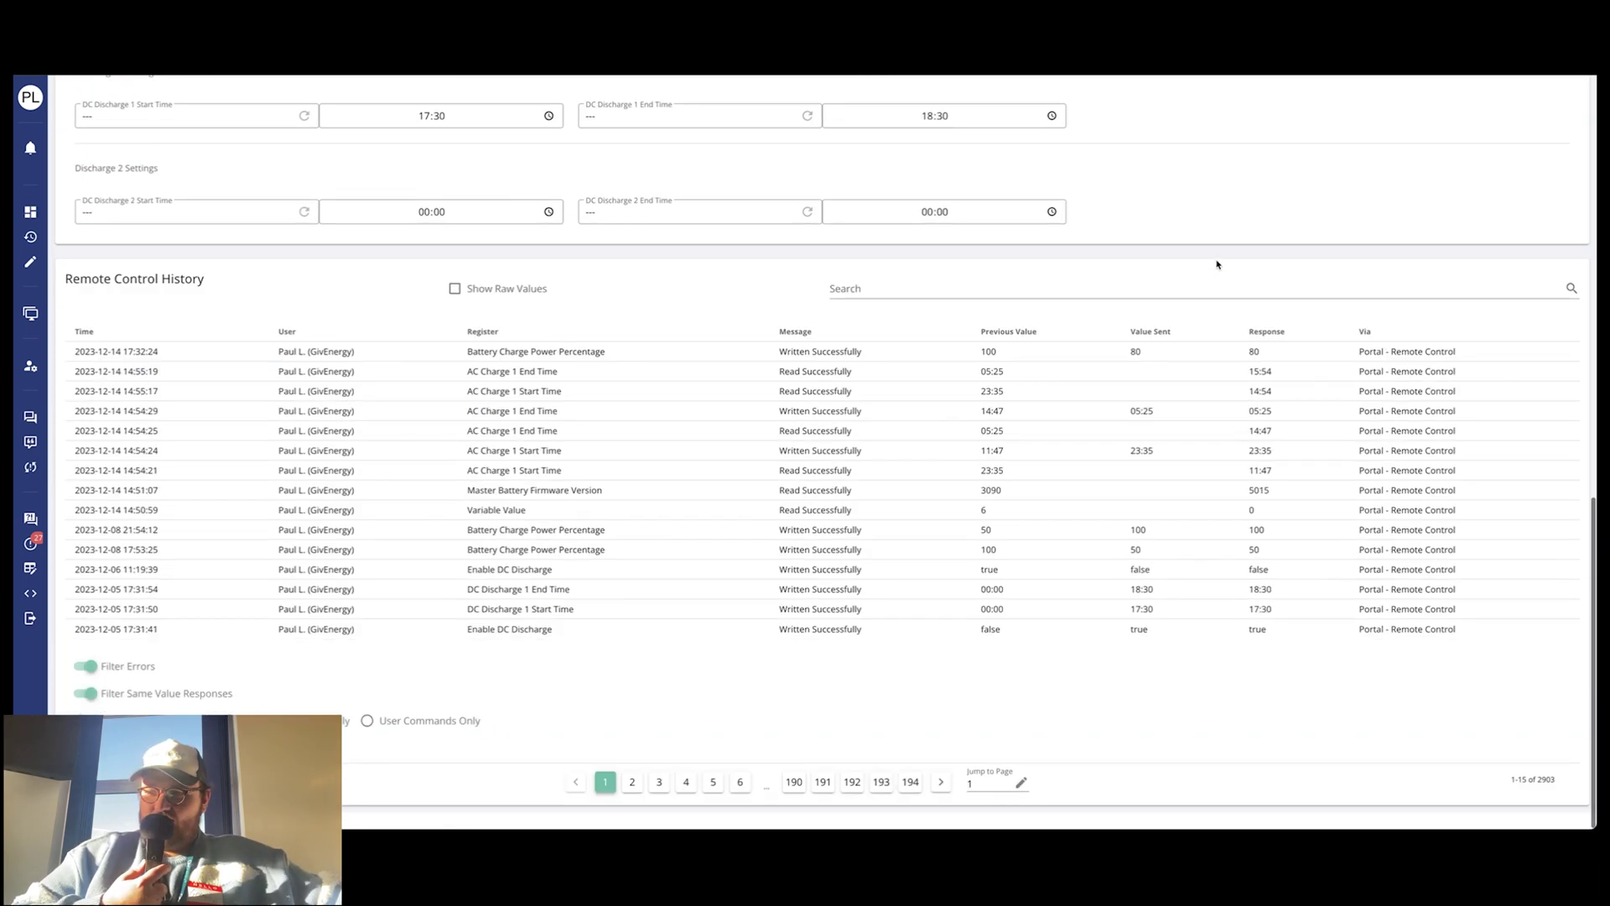
scroll(1213, 266, "up", 14)
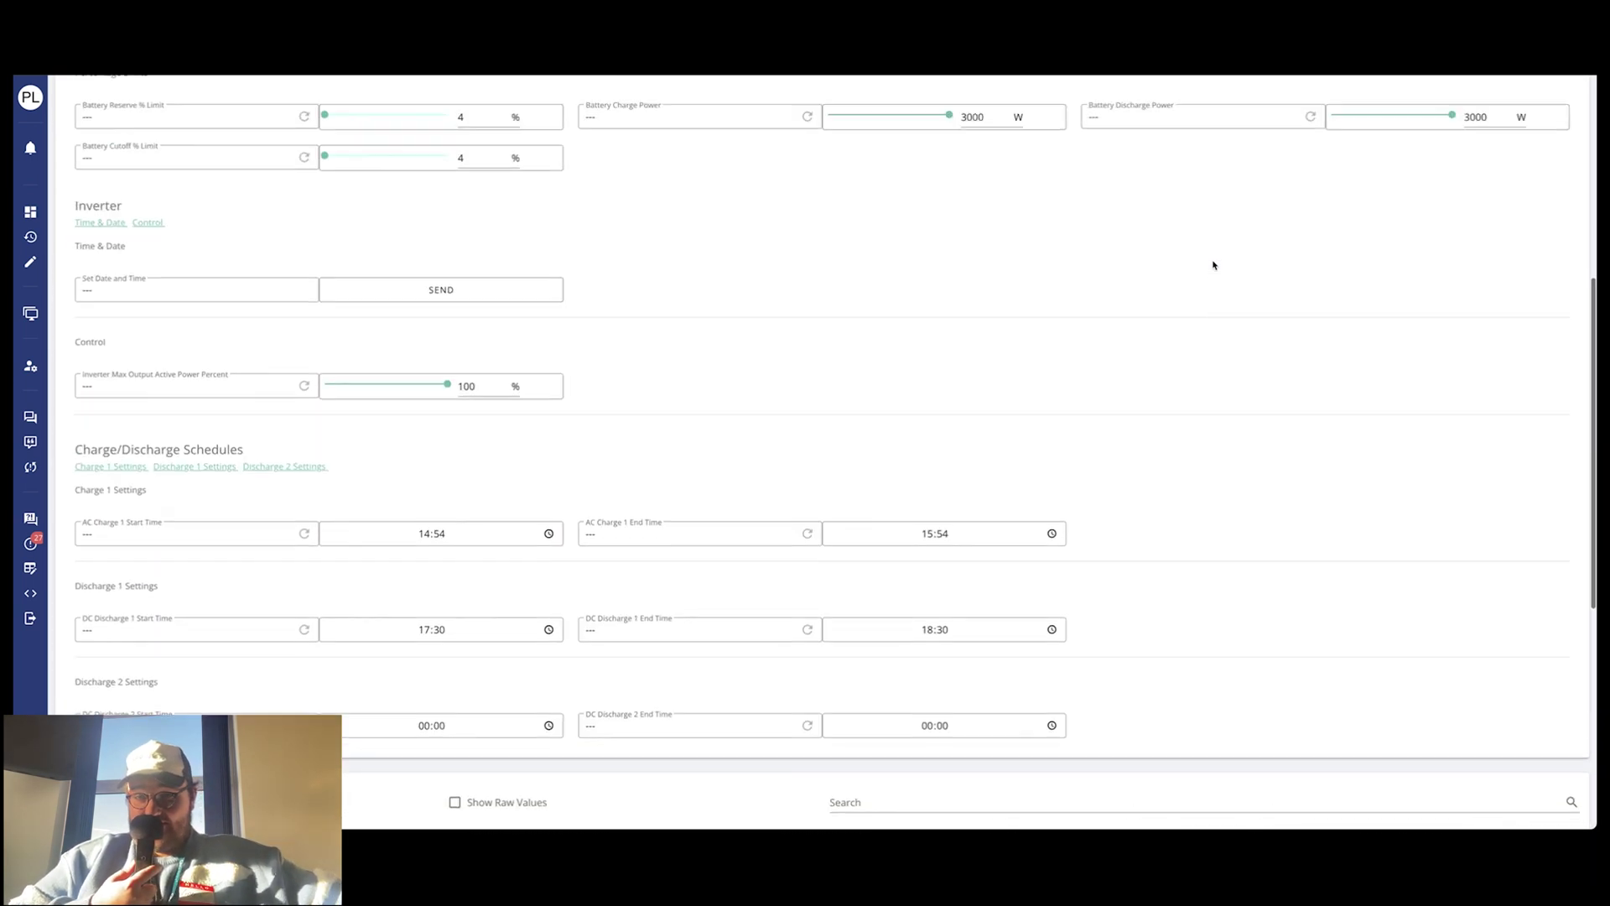
scroll(1214, 266, "down", 14)
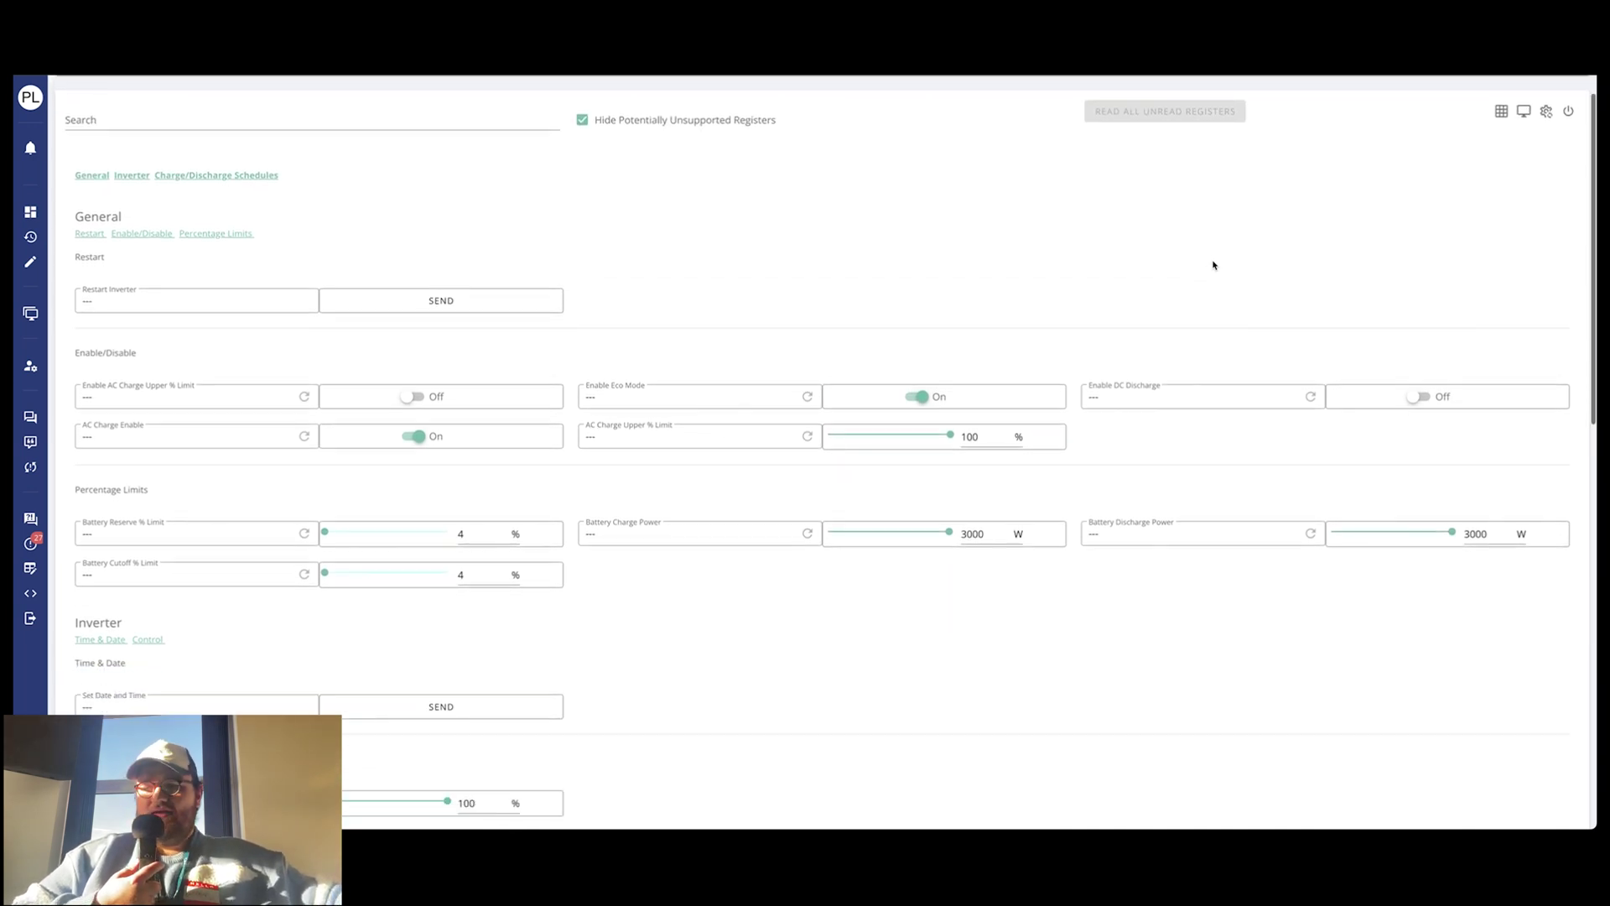
scroll(1214, 266, "up", 1)
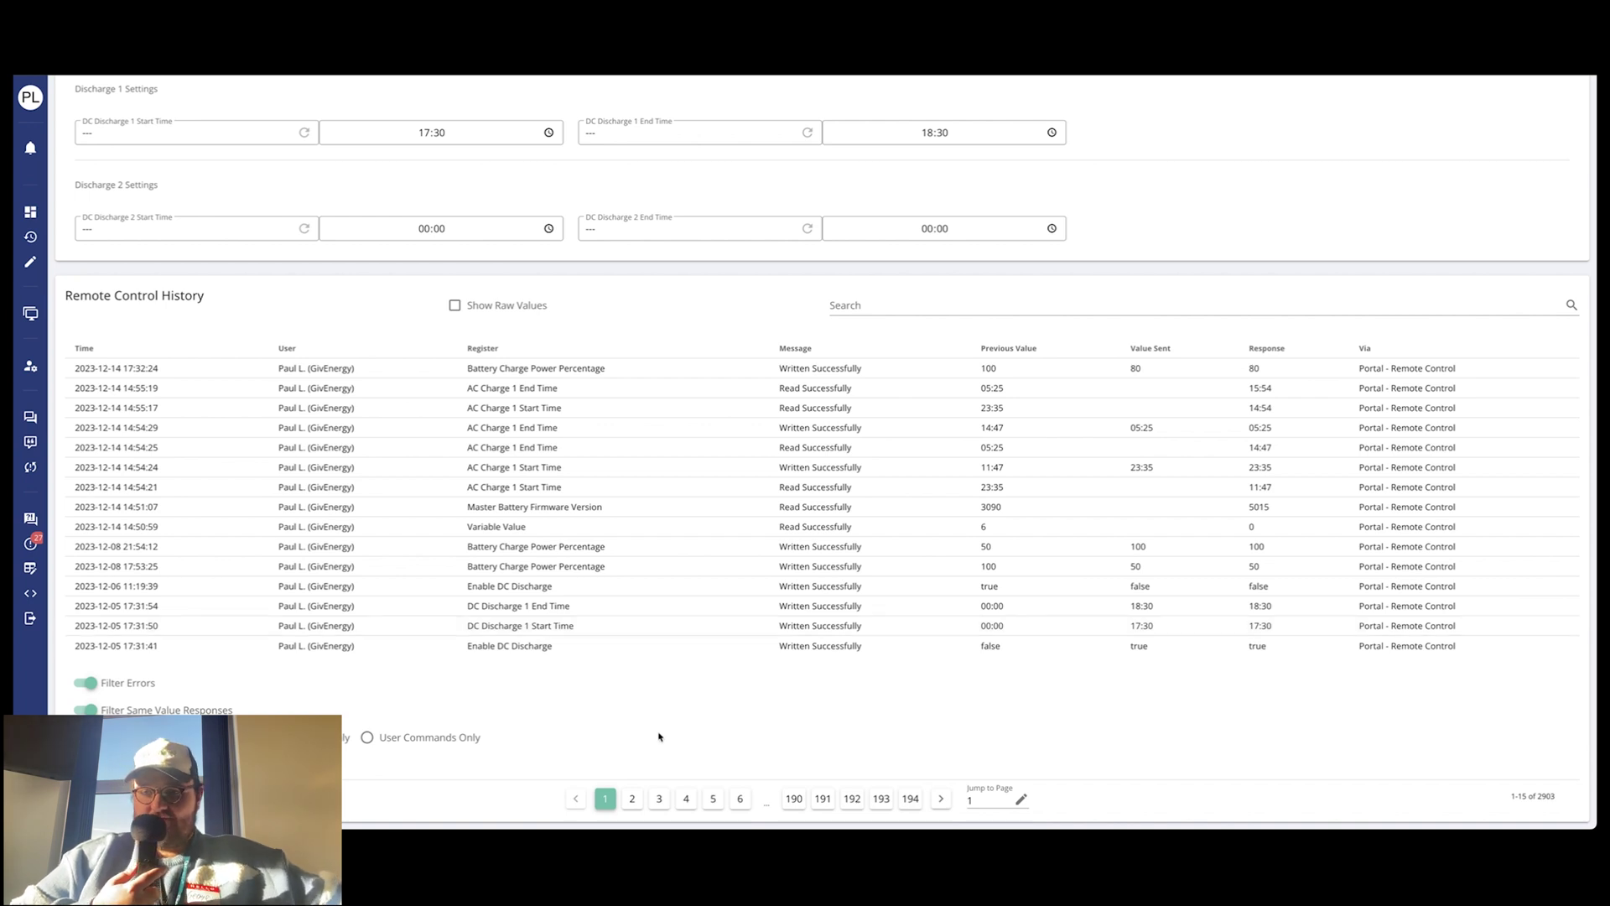
left_click(634, 798)
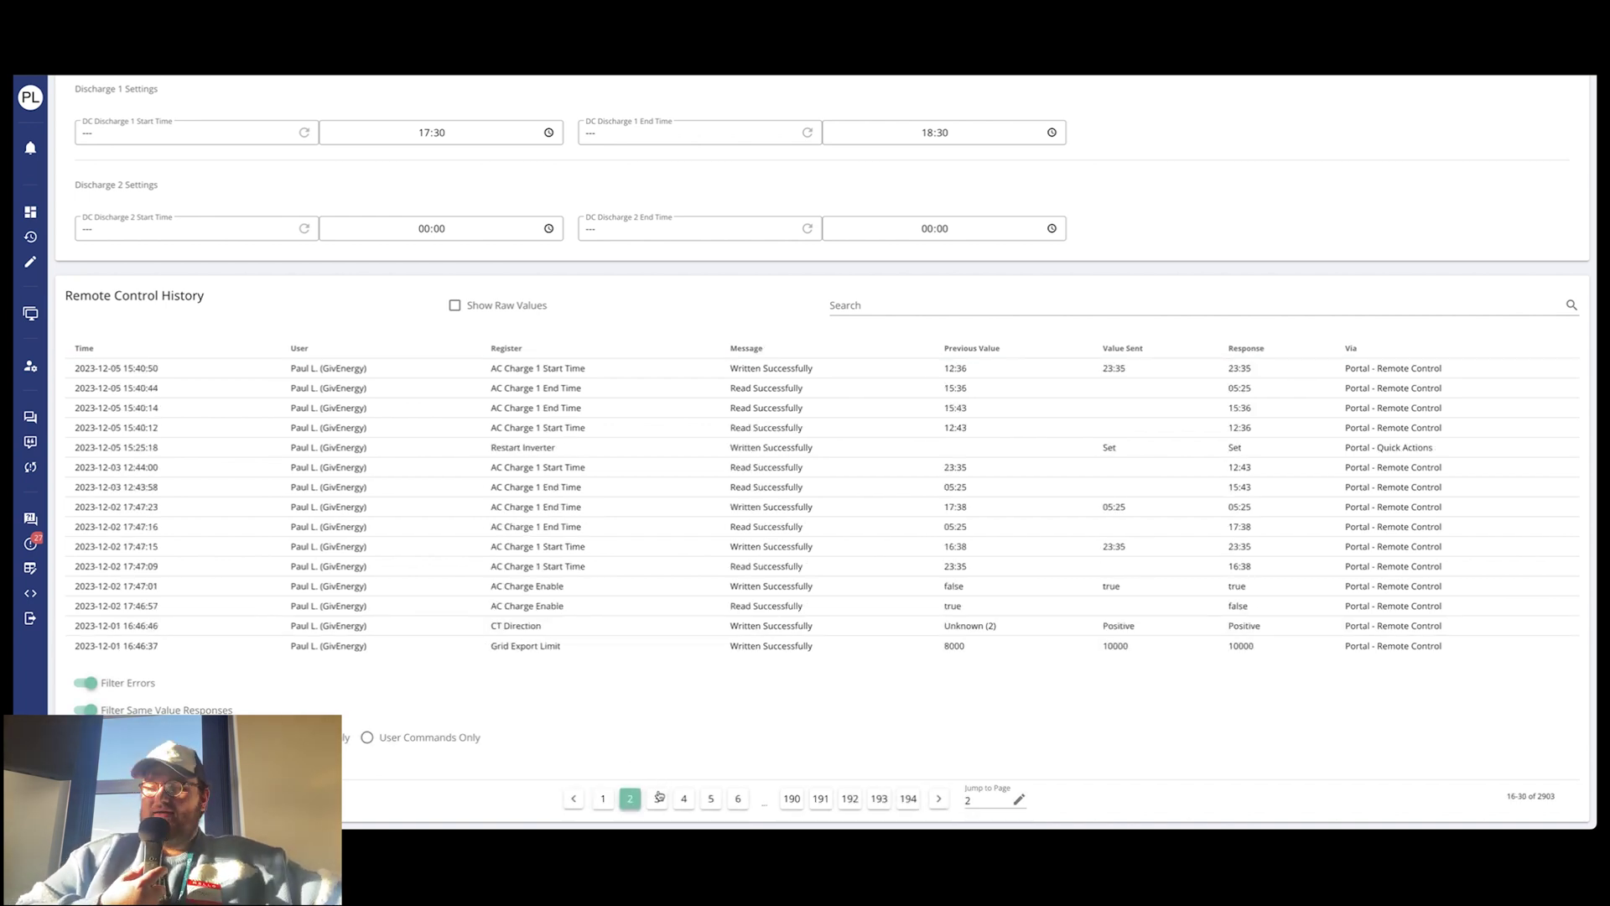
left_click(659, 798)
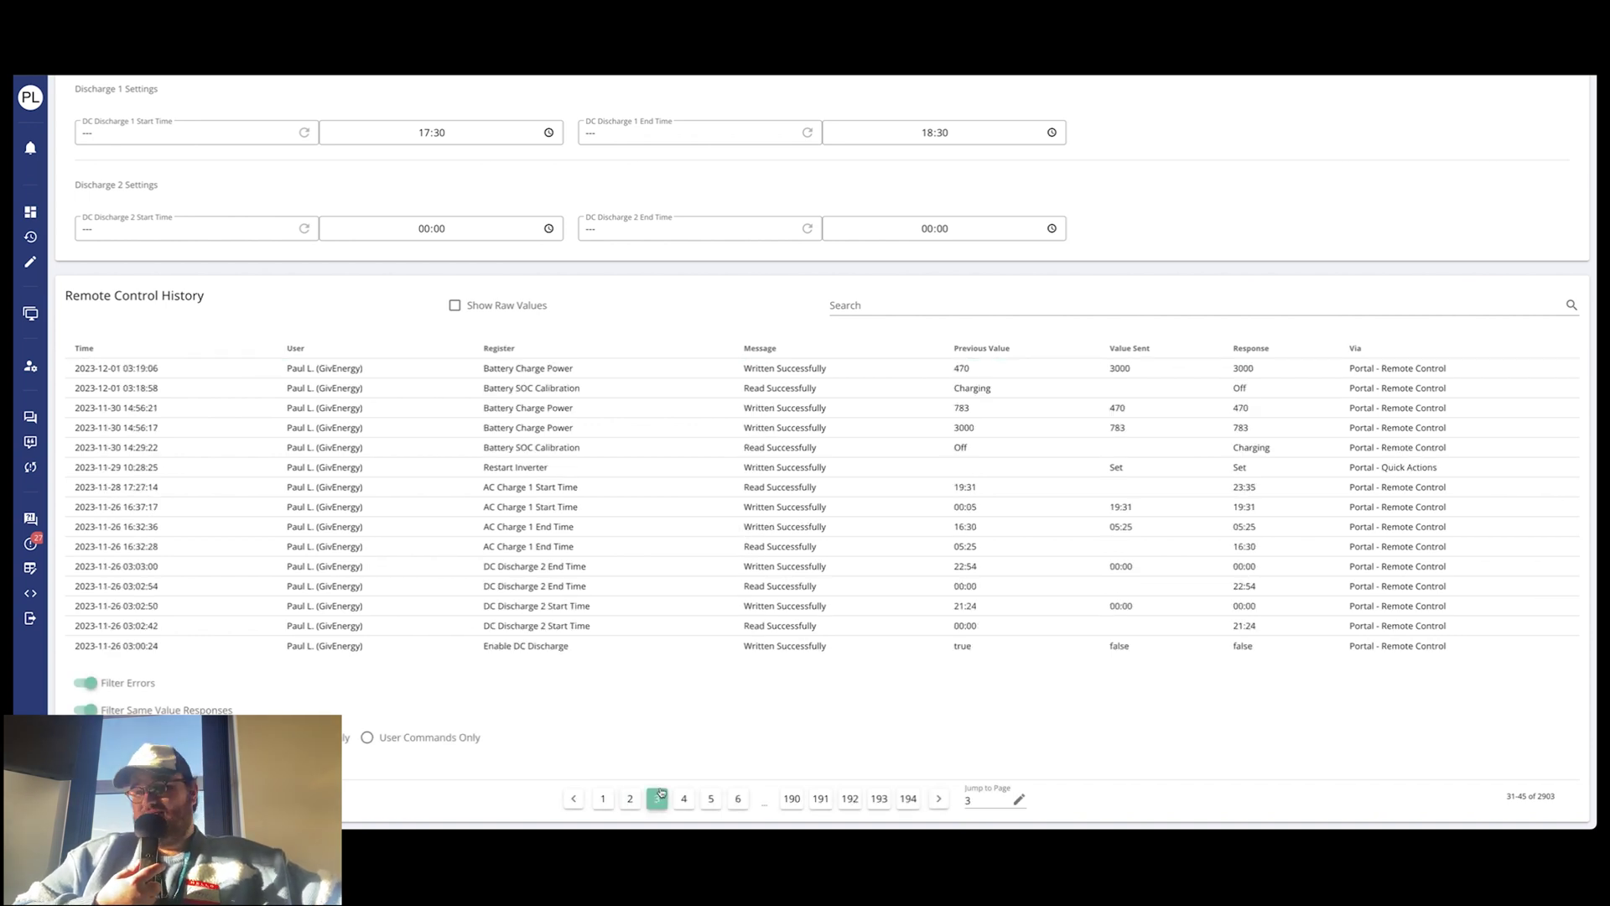
scroll(749, 696, "up", 15)
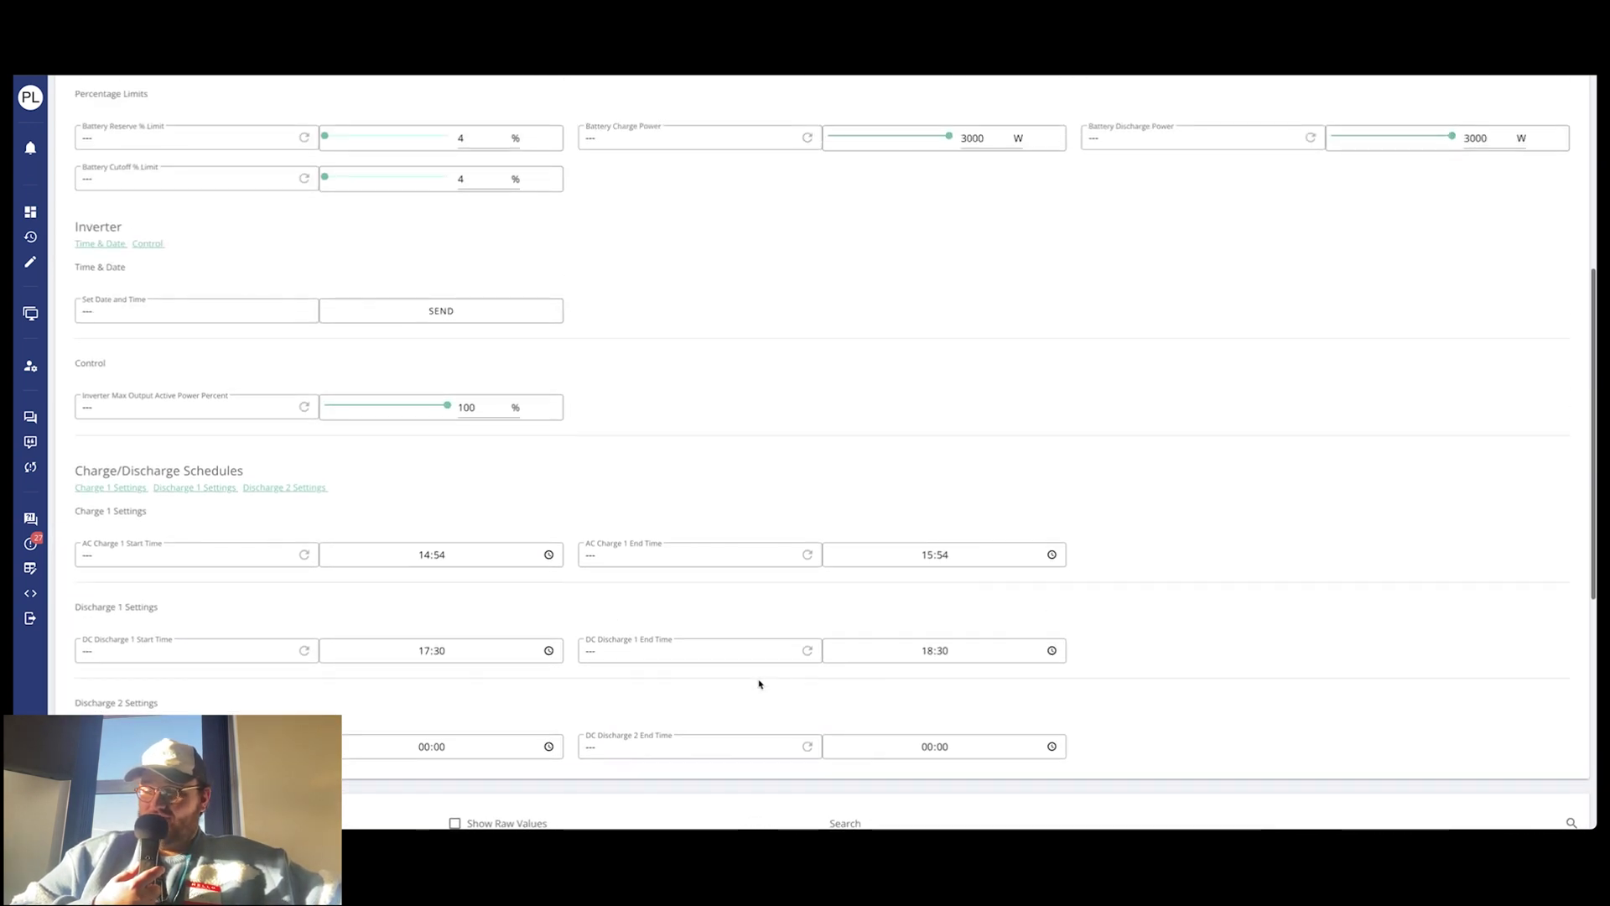